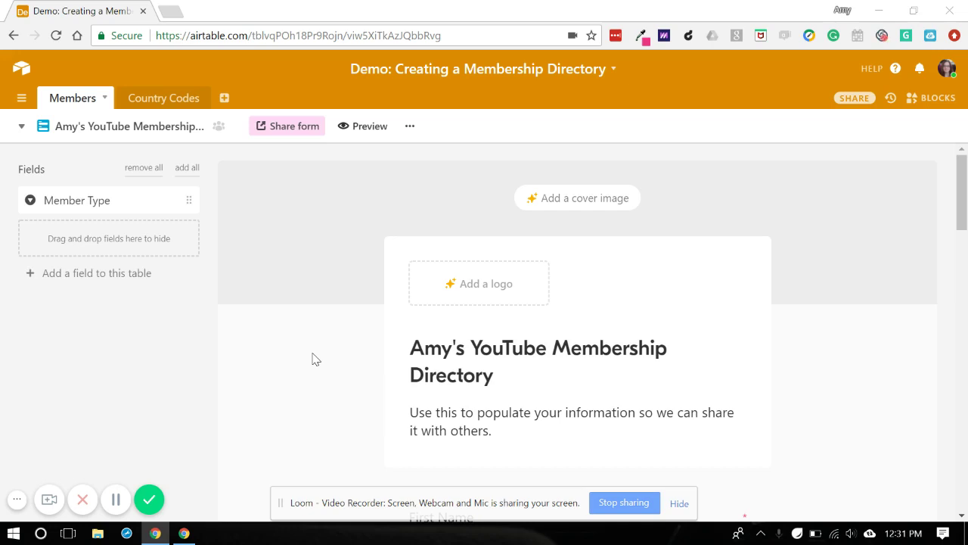
Add a gallery view to the Members table and type the name 'Member Gallery'
left_click(20, 130)
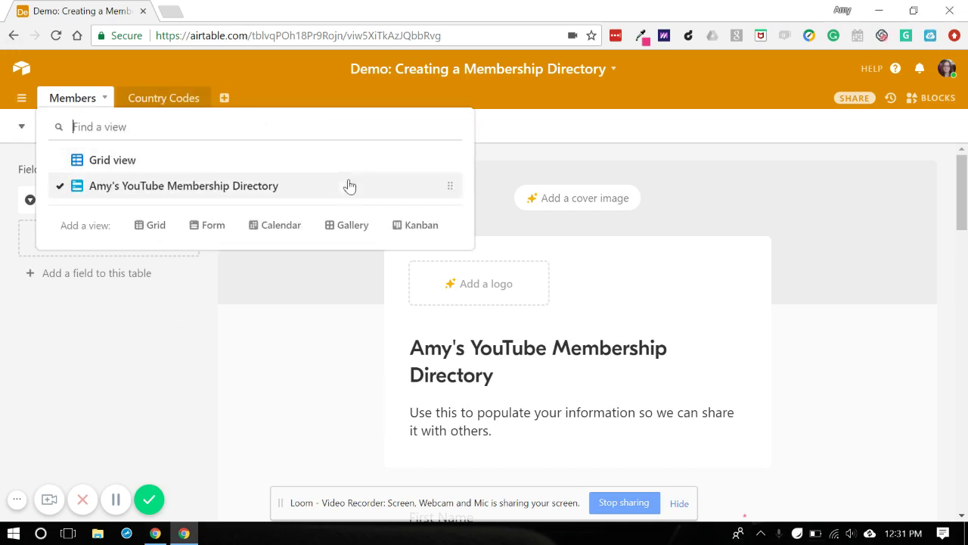
left_click(353, 234)
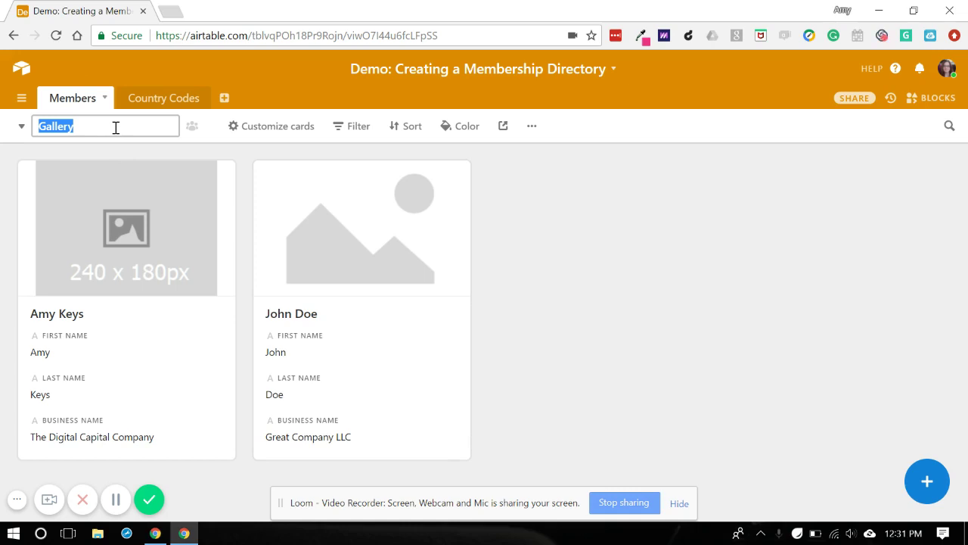
type("Member G")
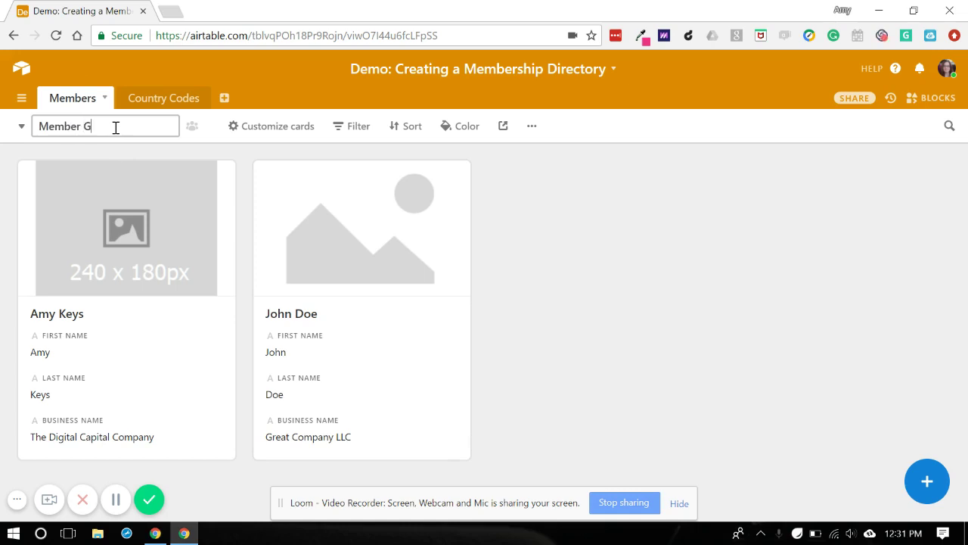
type("allery")
Commit 'Member Gallery' as the new gallery view's name
left_click(597, 259)
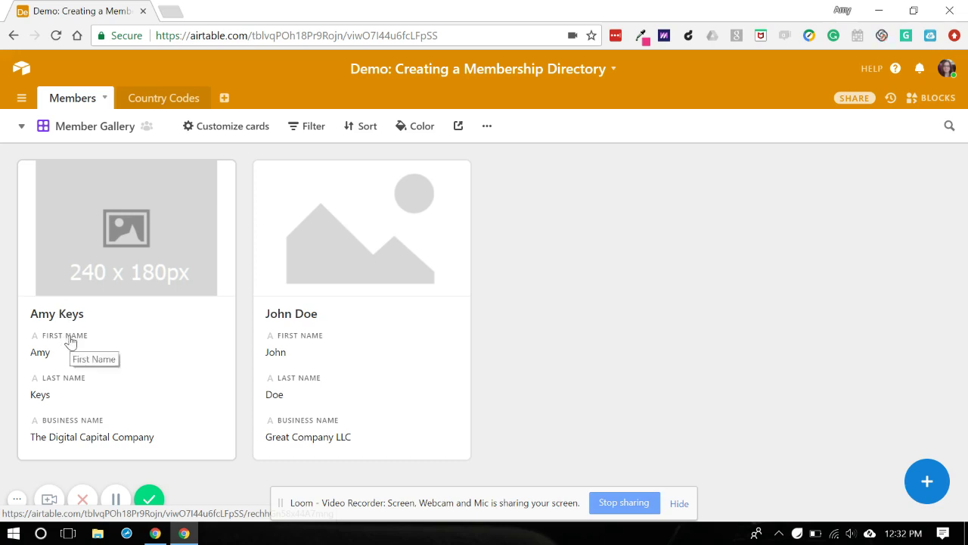
Hide First Name and Last Name on the gallery cards and show Email and Website
left_click(235, 133)
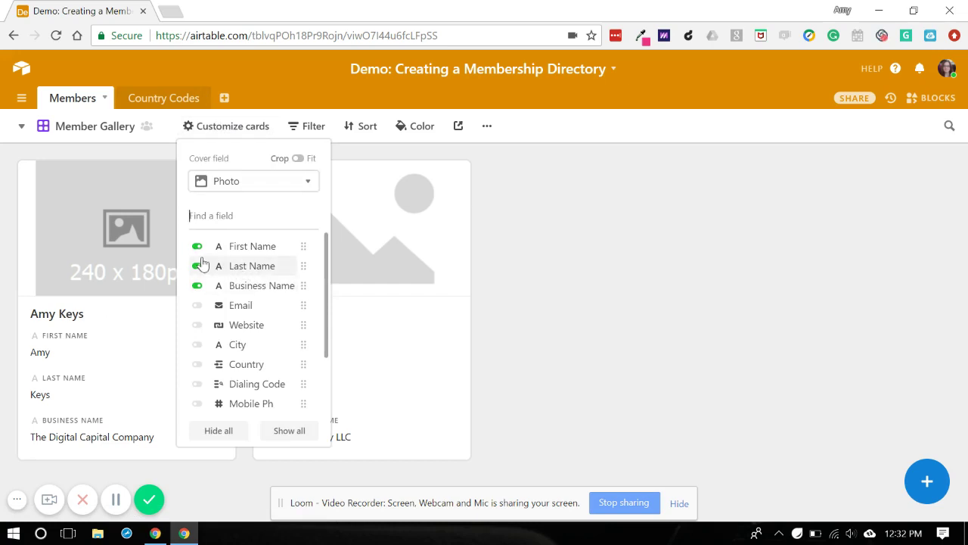
left_click(197, 248)
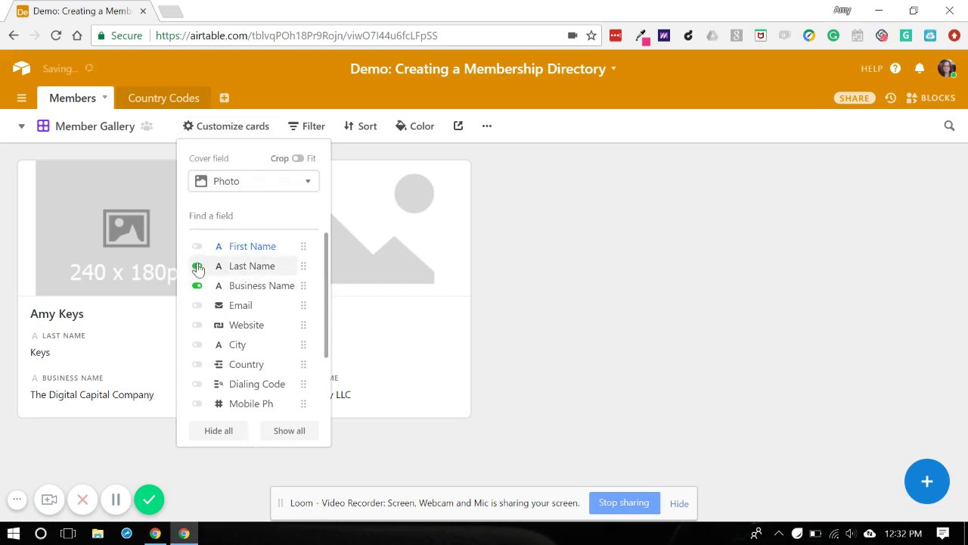
left_click(198, 267)
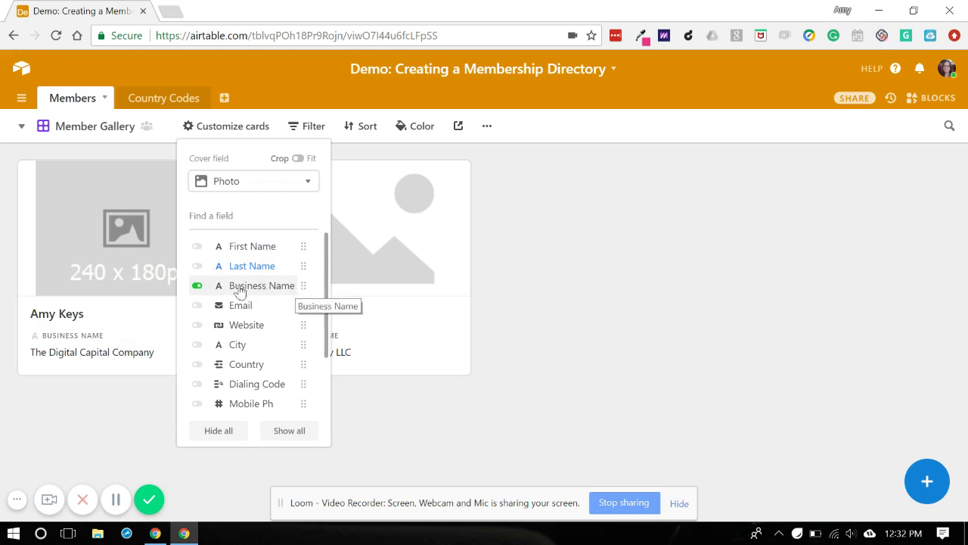
left_click(199, 306)
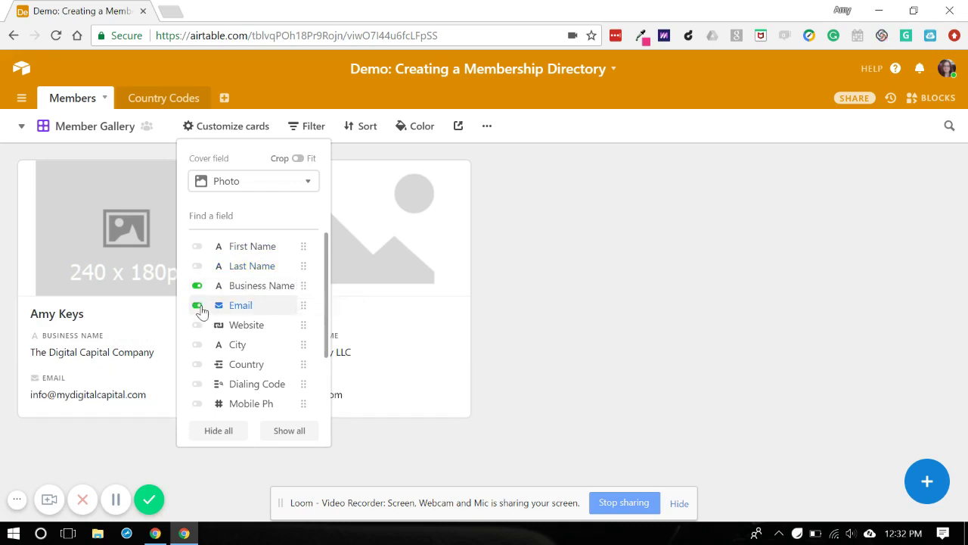
left_click(199, 326)
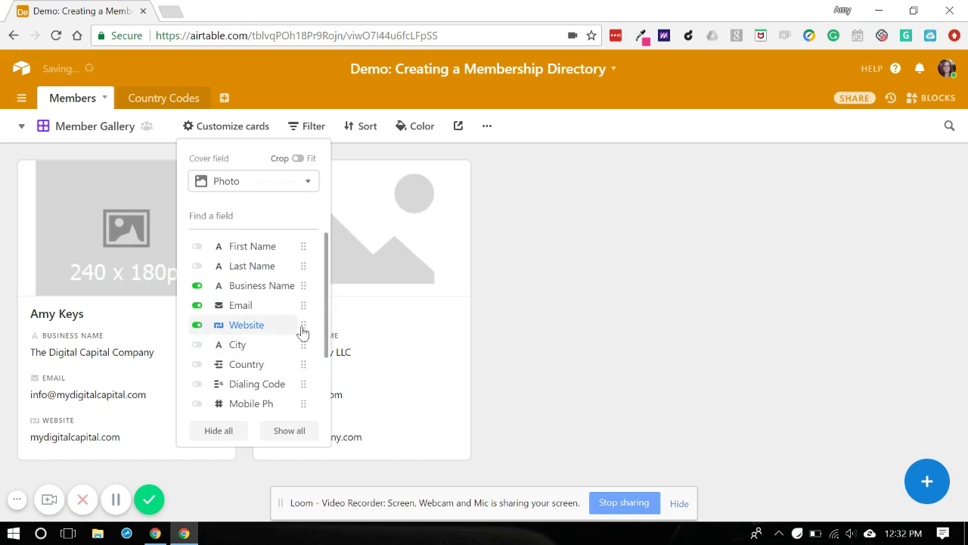
Also show City, Country, Contact Phone and Certifications on the cards
scroll(327, 342, "down", 1)
left_click_drag(327, 342, 327, 405)
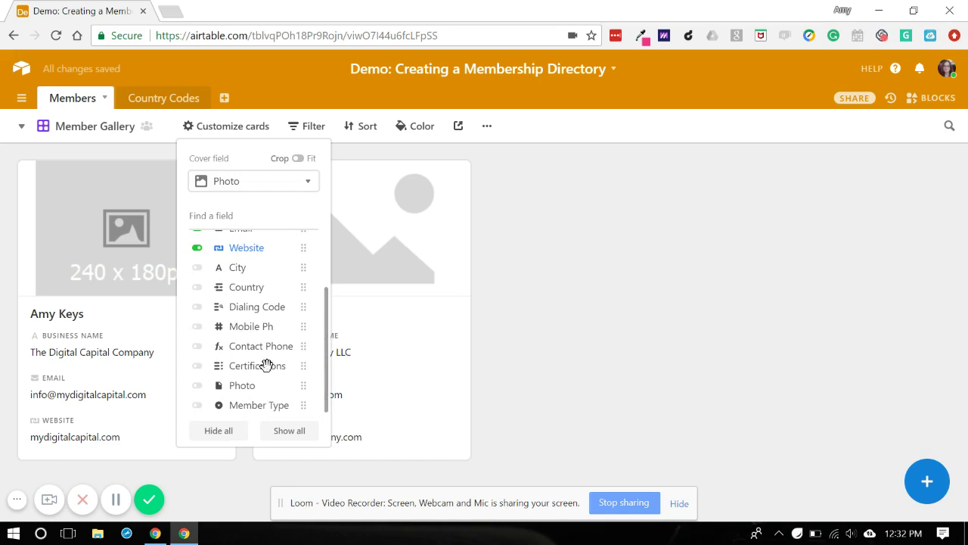
left_click(200, 268)
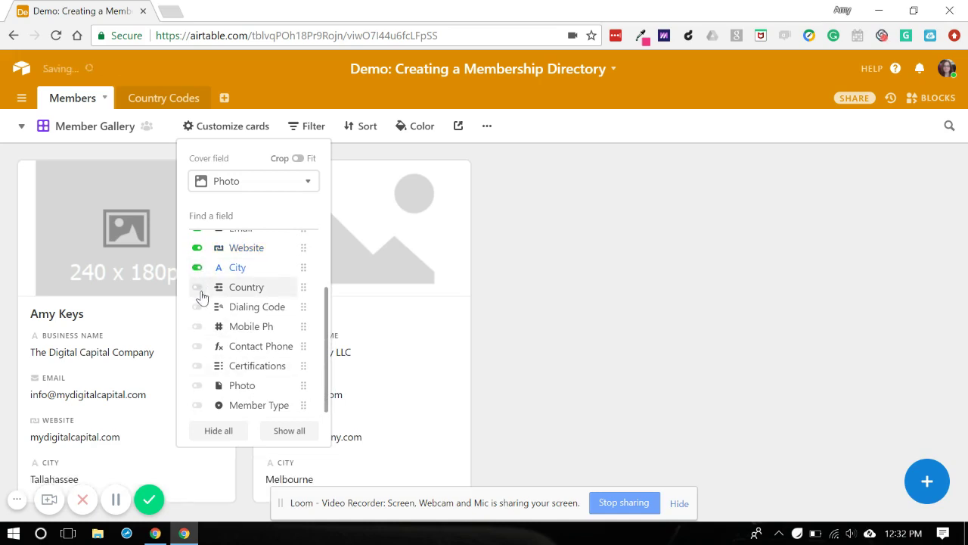
left_click(200, 288)
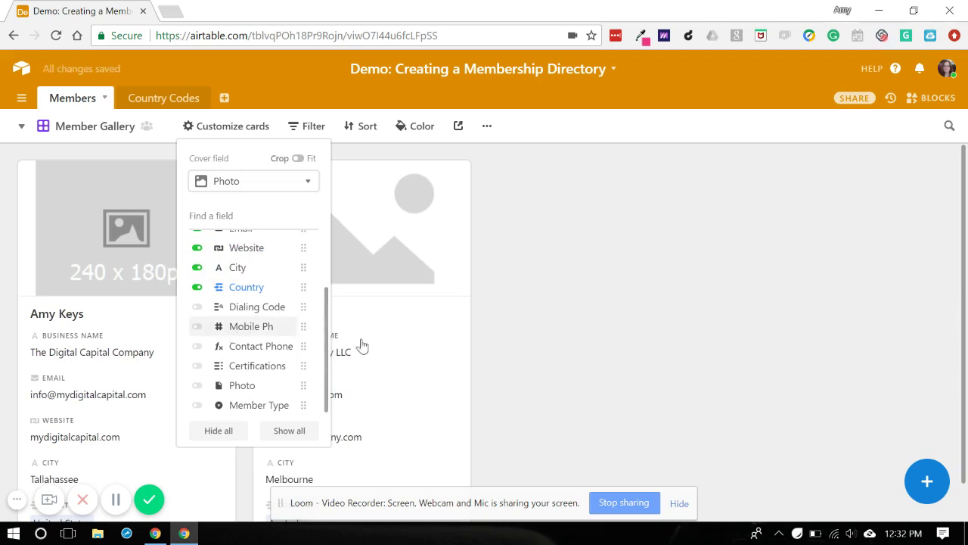
scroll(539, 352, "down", 1)
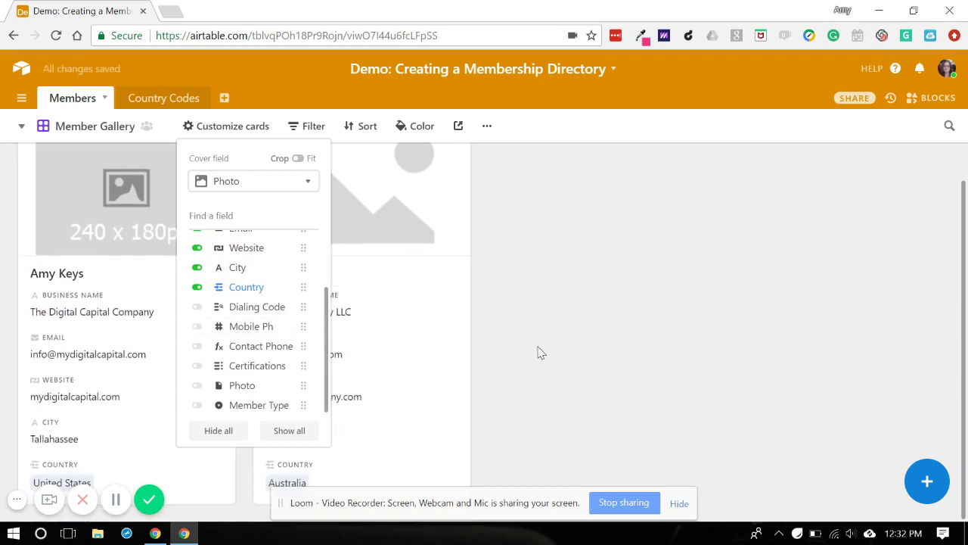
left_click(278, 350)
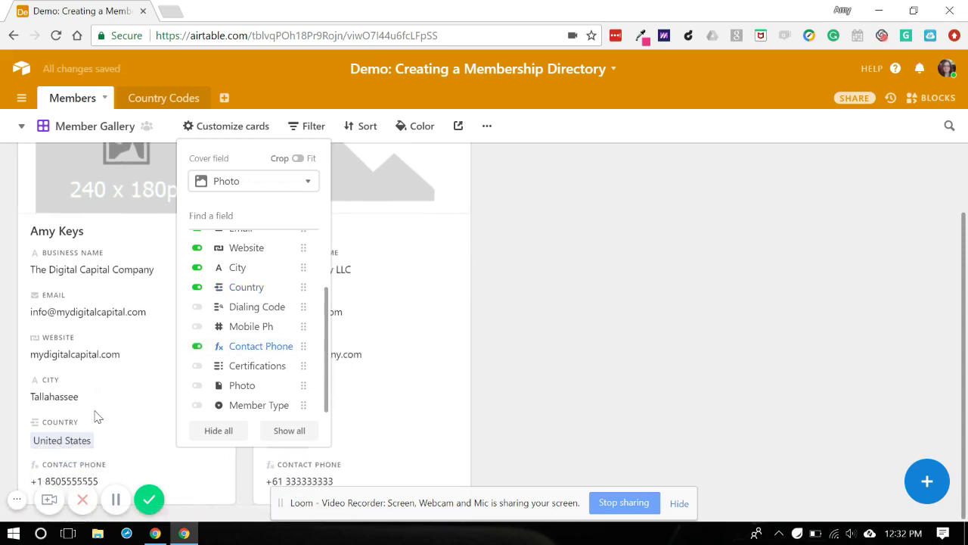
left_click(197, 368)
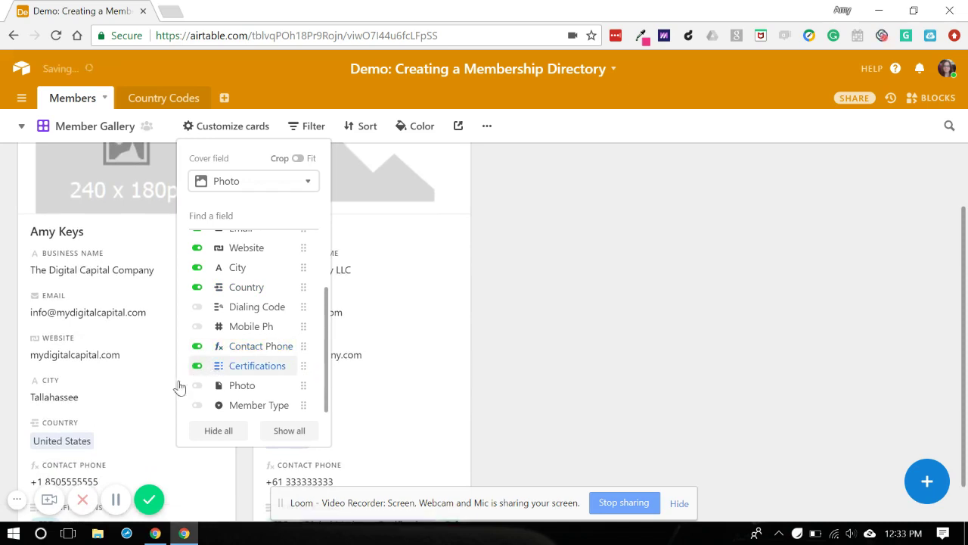
Show Member Type on the cards, placed first above Business Name
scroll(138, 427, "down", 1)
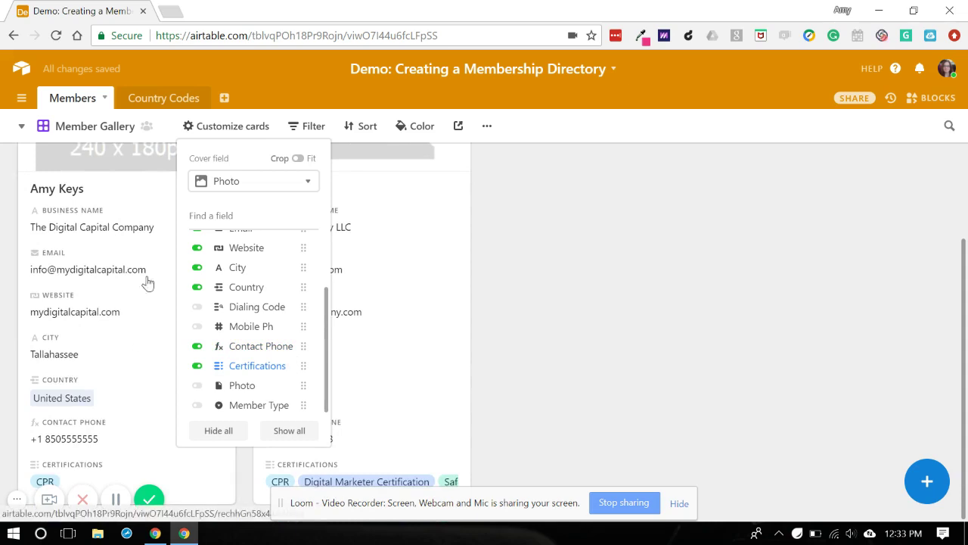
left_click(199, 407)
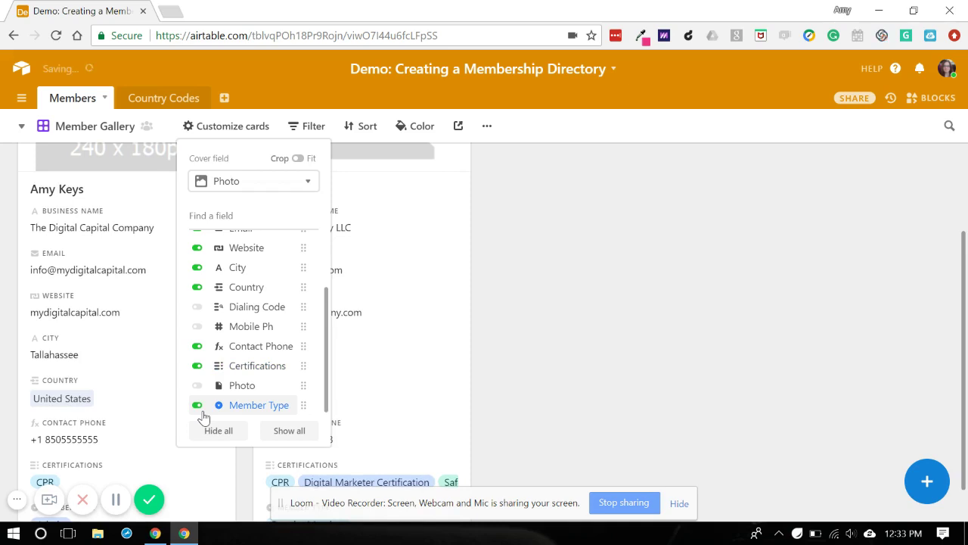
scroll(618, 337, "down", 1)
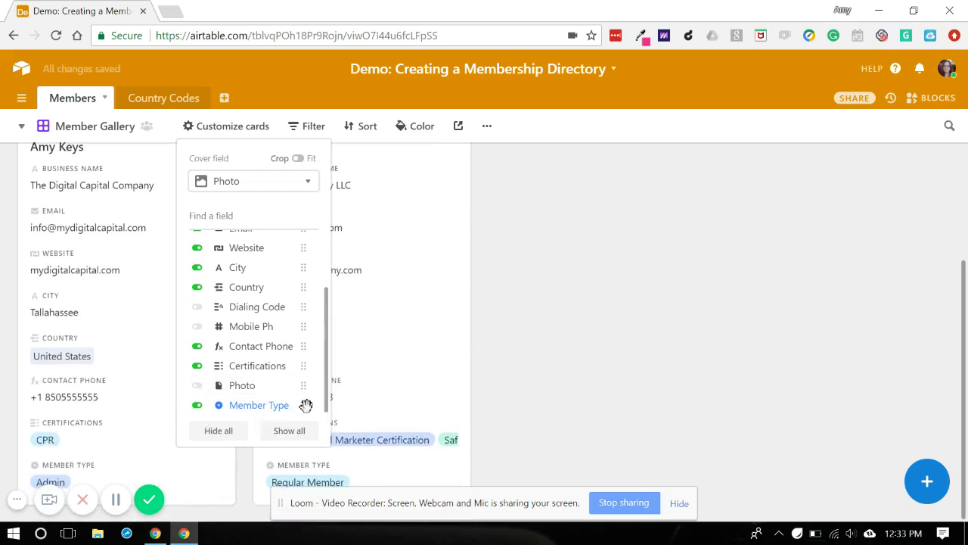
left_click_drag(306, 405, 277, 292)
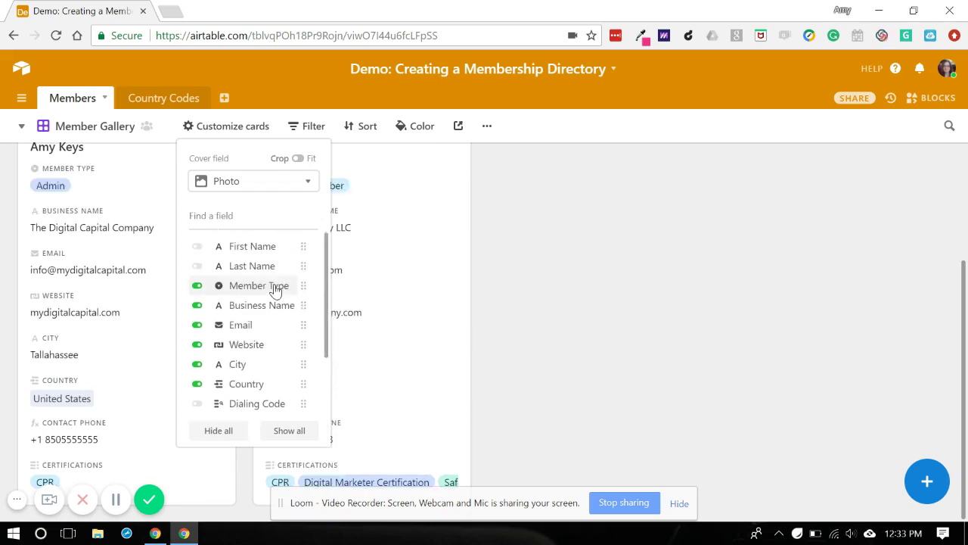
left_click(547, 313)
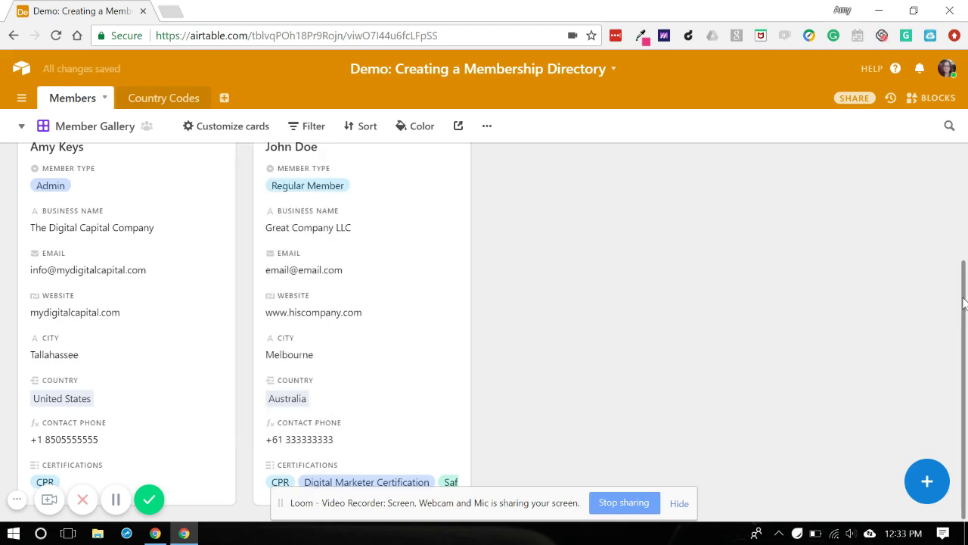
left_click_drag(963, 303, 953, 222)
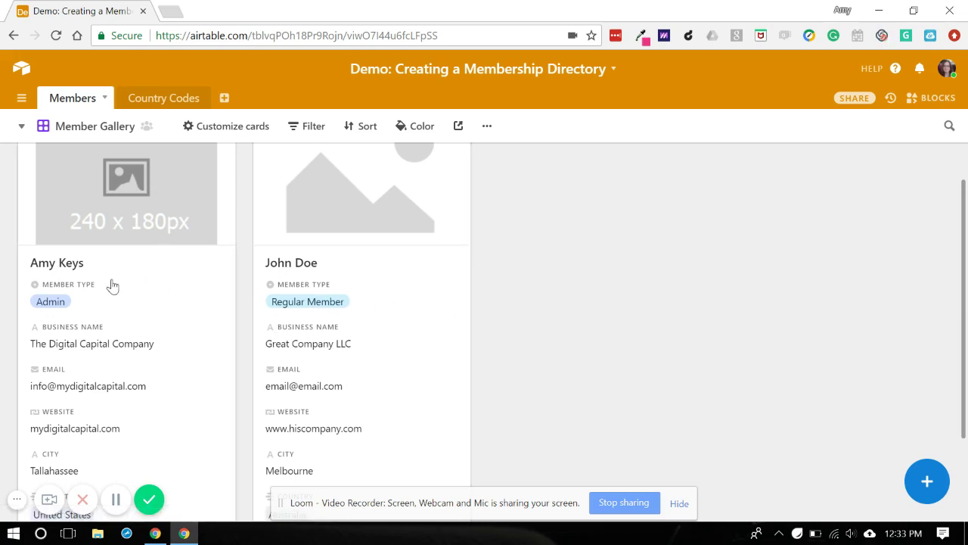
left_click(227, 129)
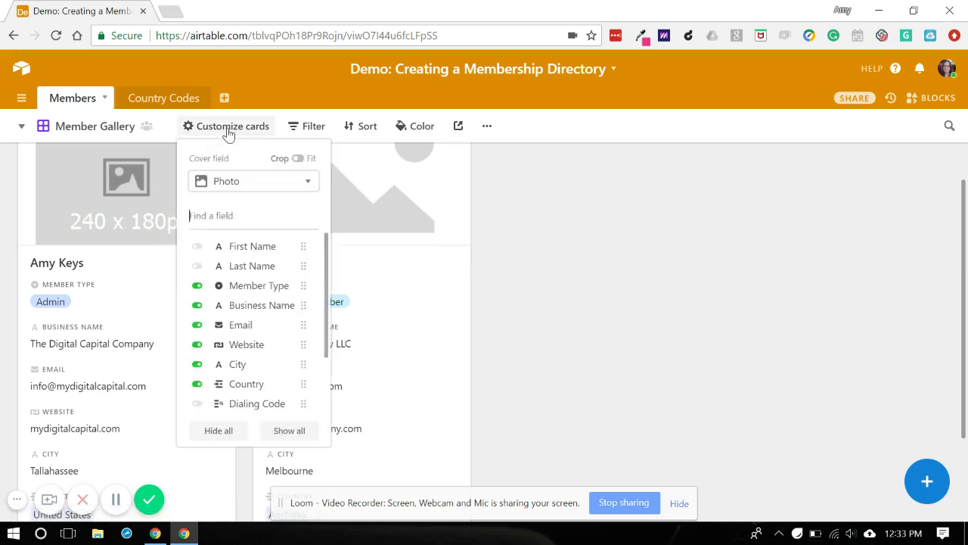
left_click(196, 285)
left_click(552, 312)
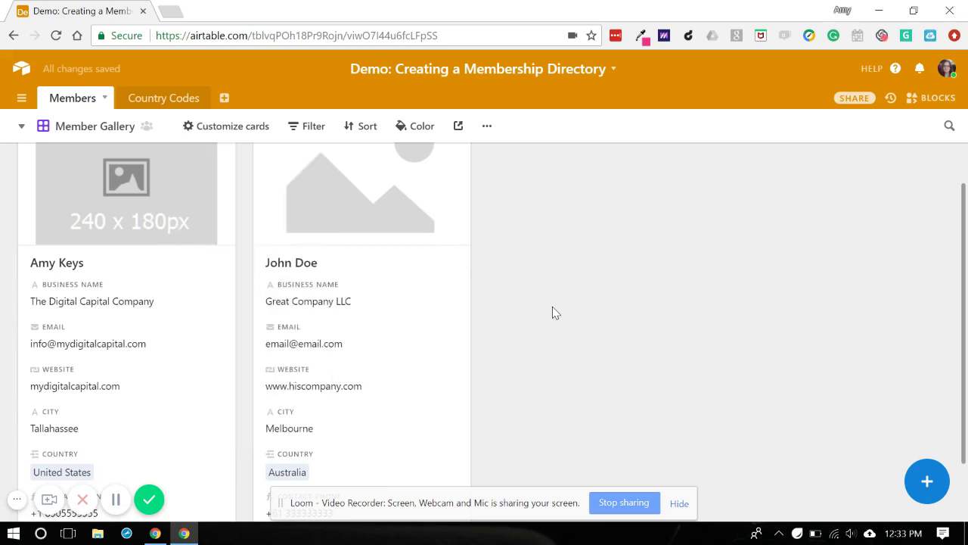
scroll(552, 306, "down", 1)
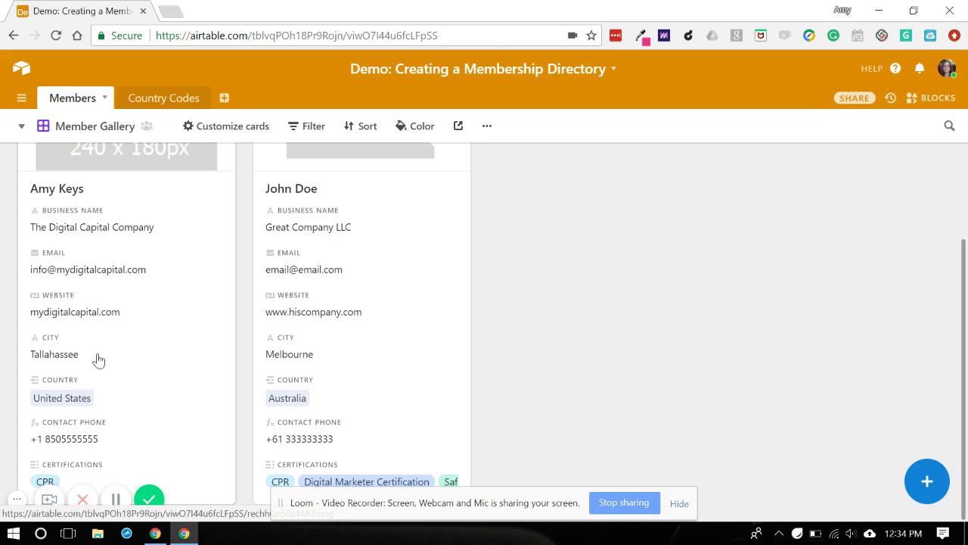
left_click(18, 129)
left_click(97, 164)
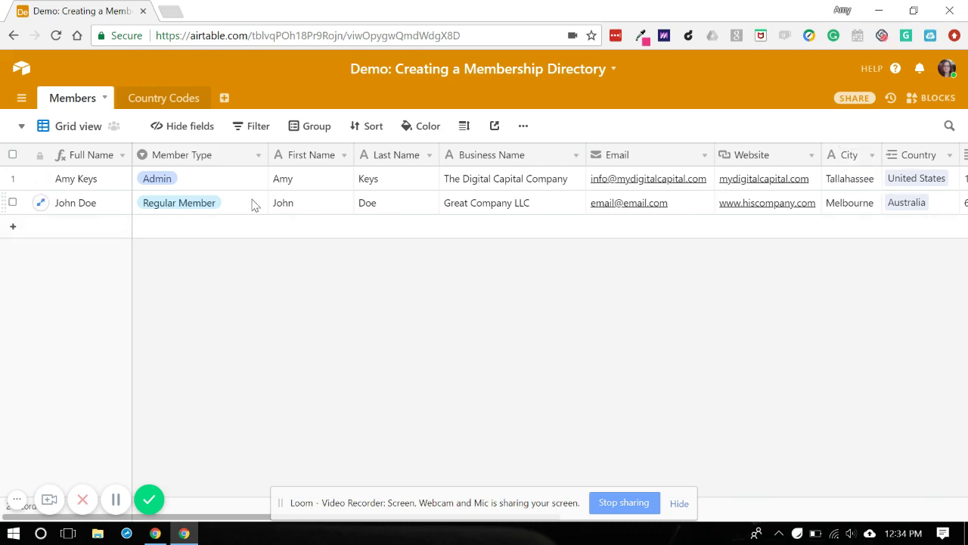
left_click(21, 129)
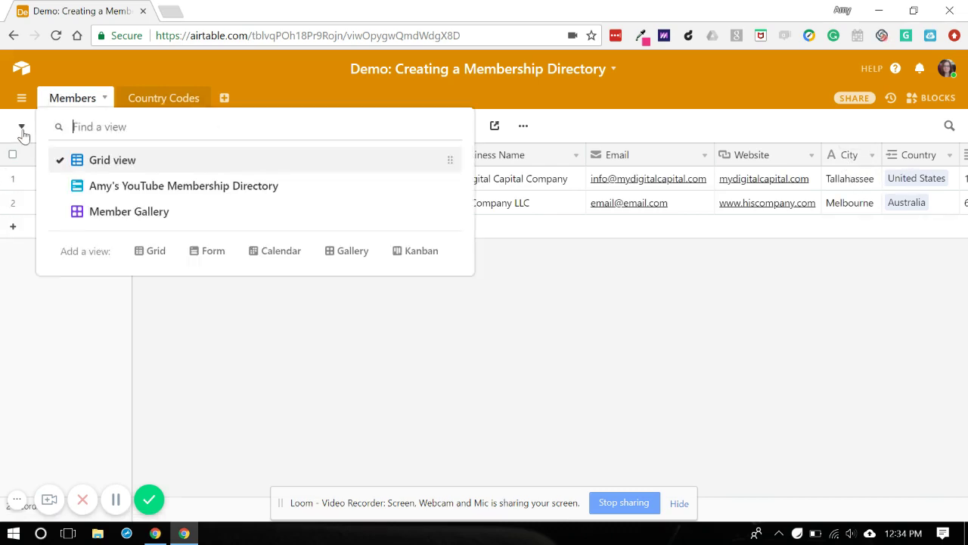
left_click(115, 213)
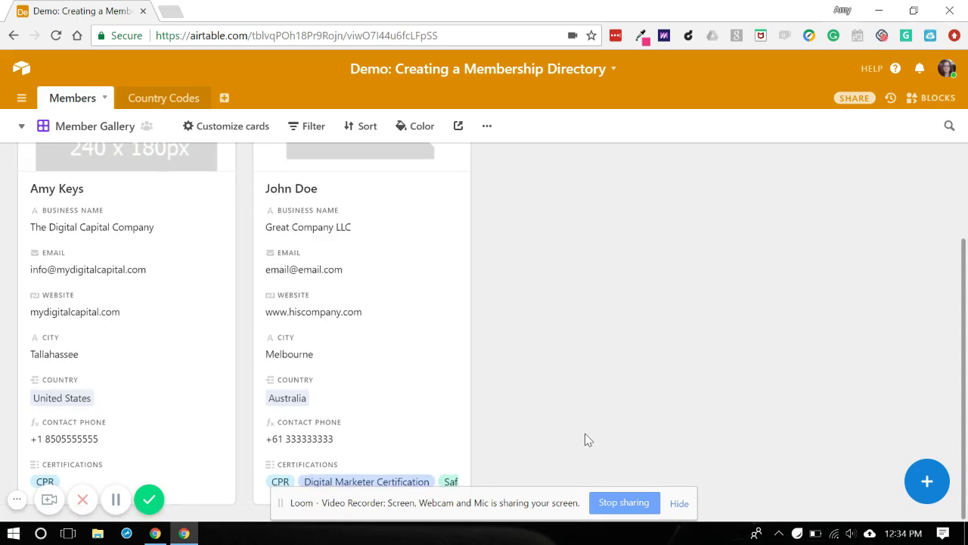
left_click(217, 130)
left_click(294, 211)
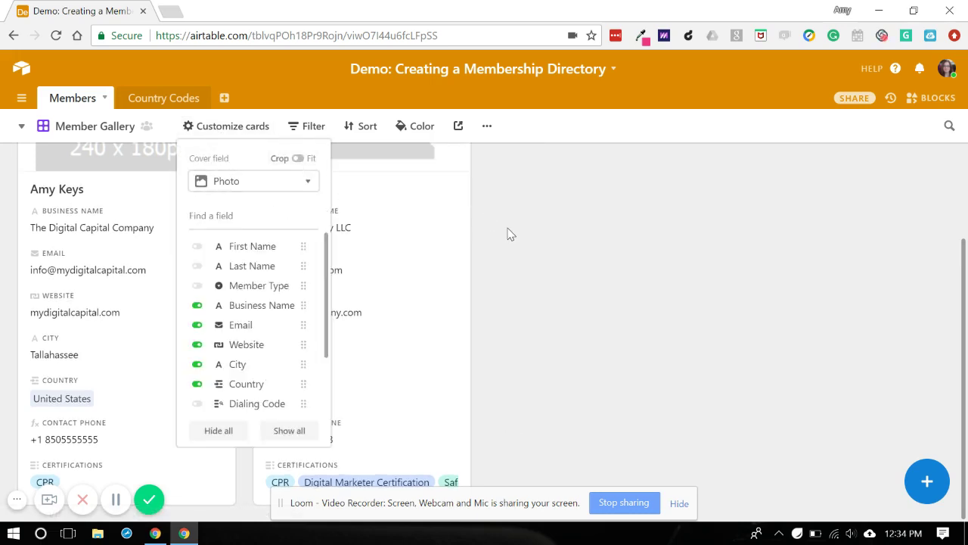
scroll(507, 232, "up", 2)
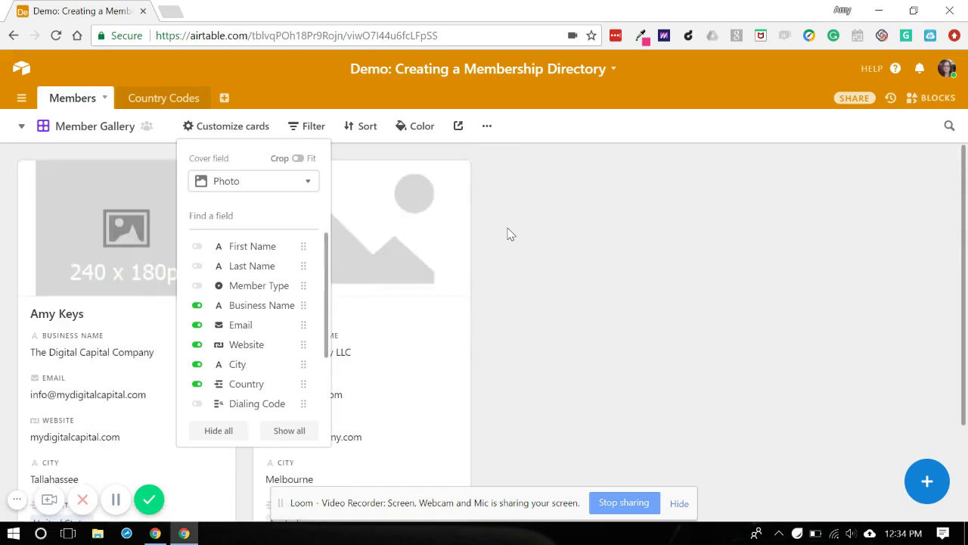
left_click(300, 159)
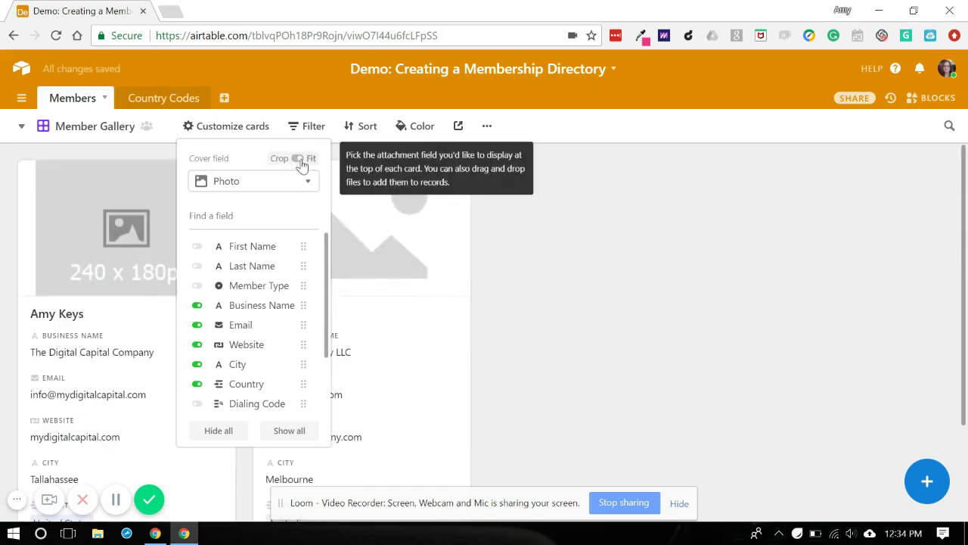
left_click(296, 160)
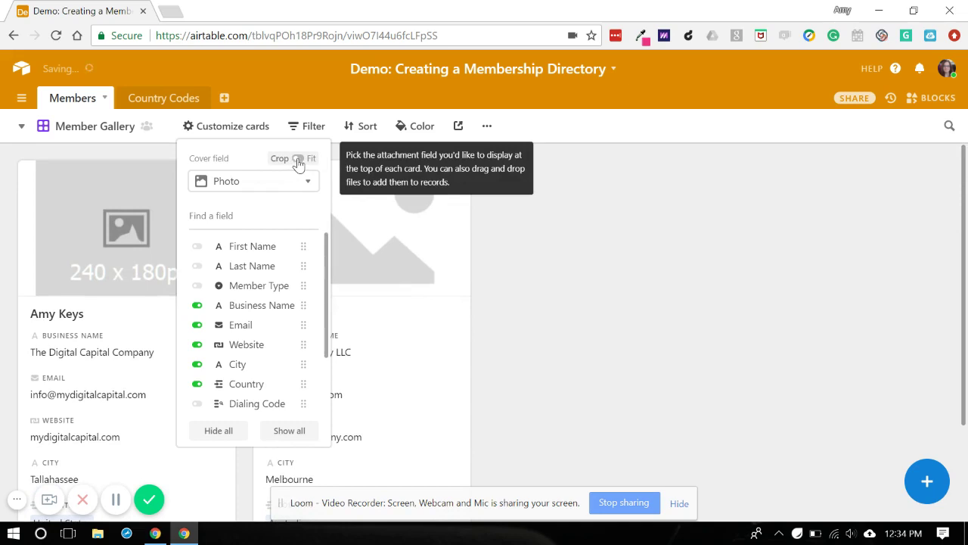
left_click(299, 160)
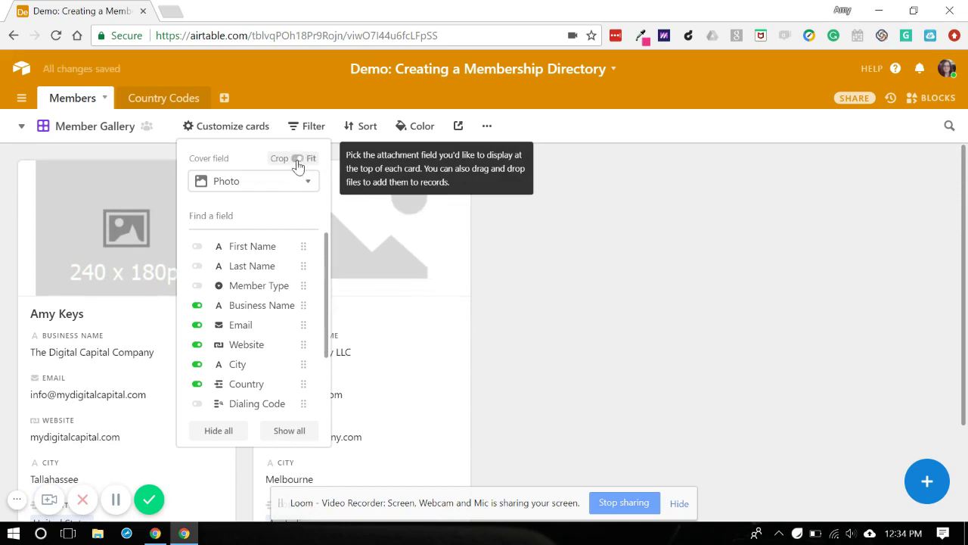
left_click(298, 160)
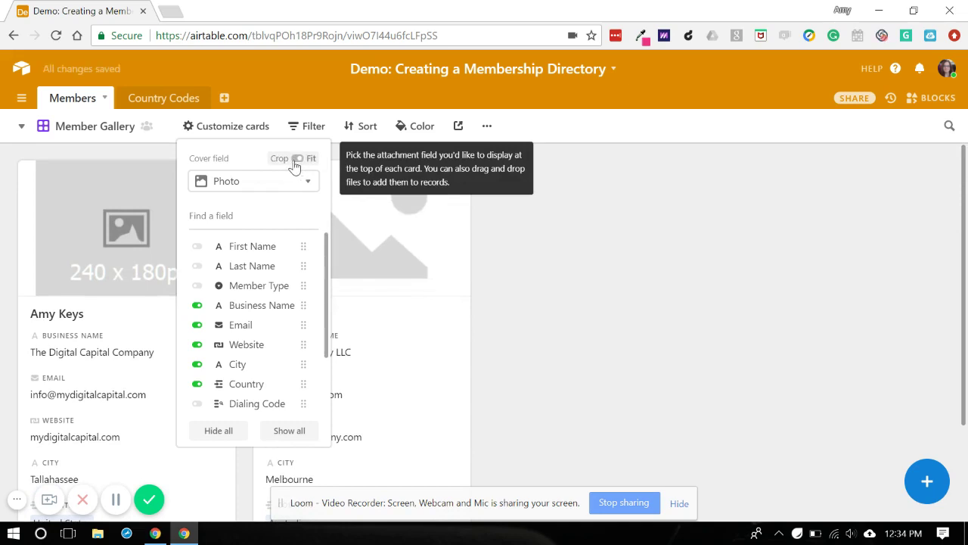
left_click(553, 283)
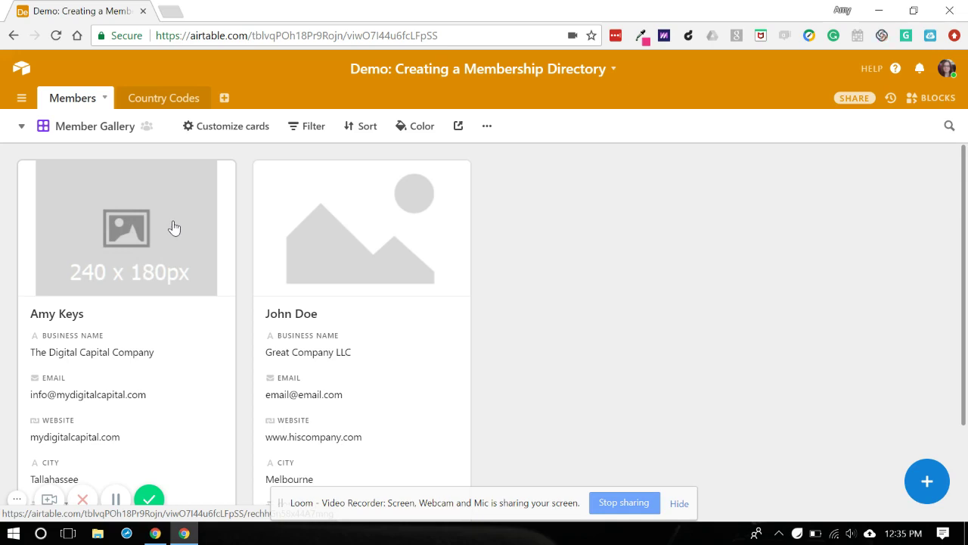
Filter the gallery to records where Member Type is Regular Member
left_click(314, 132)
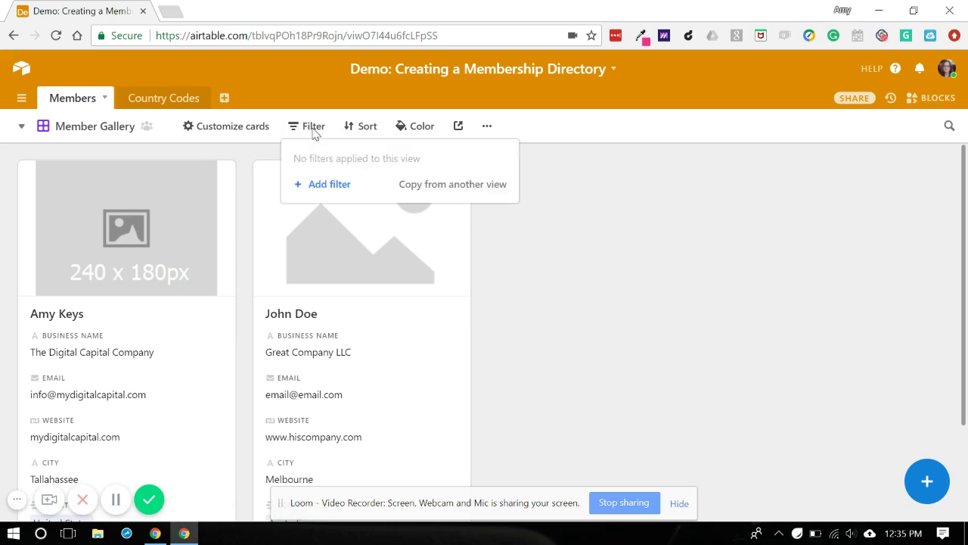
left_click(325, 184)
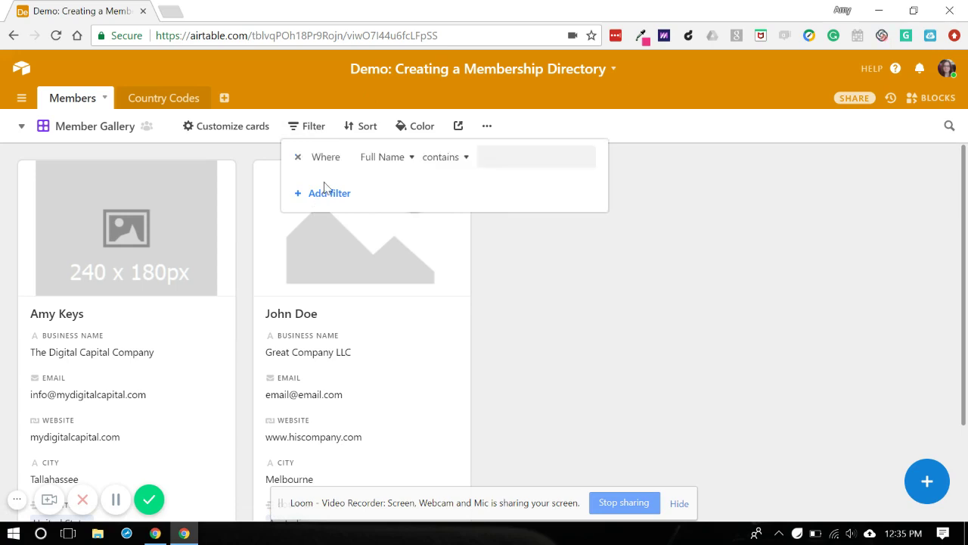
left_click(393, 159)
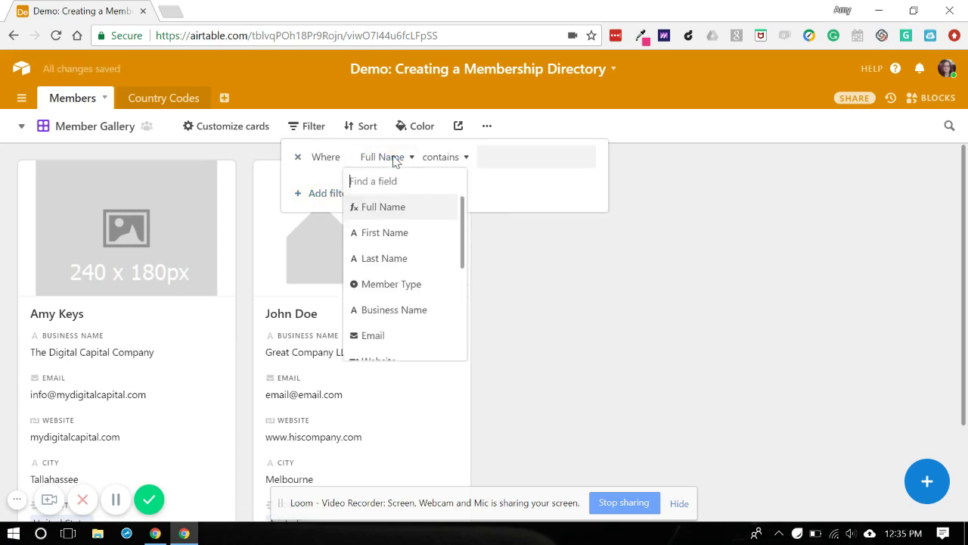
left_click(418, 286)
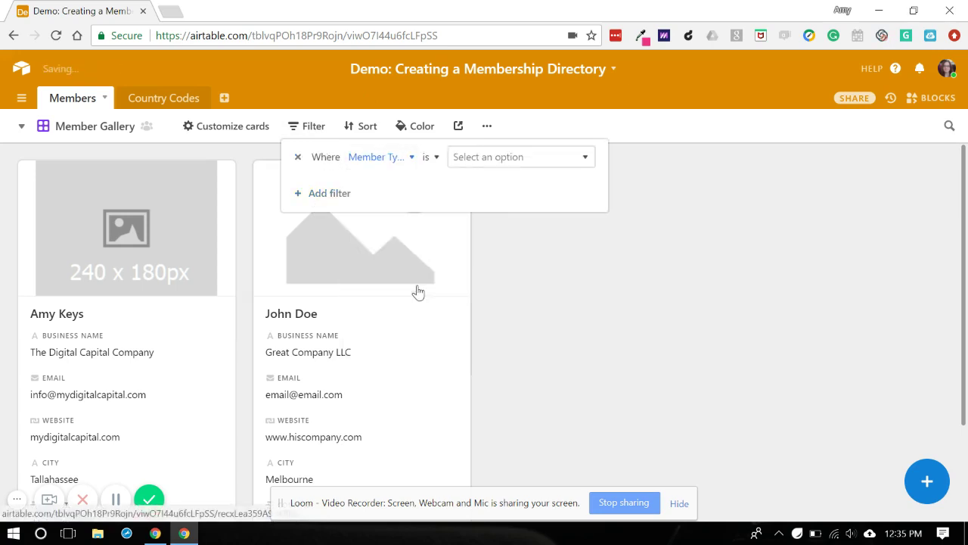
left_click(476, 160)
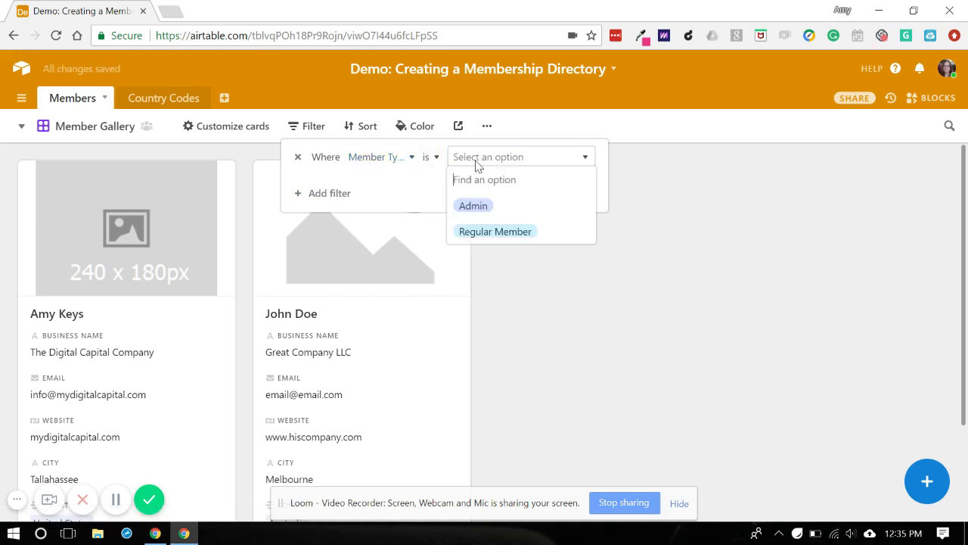
left_click(478, 233)
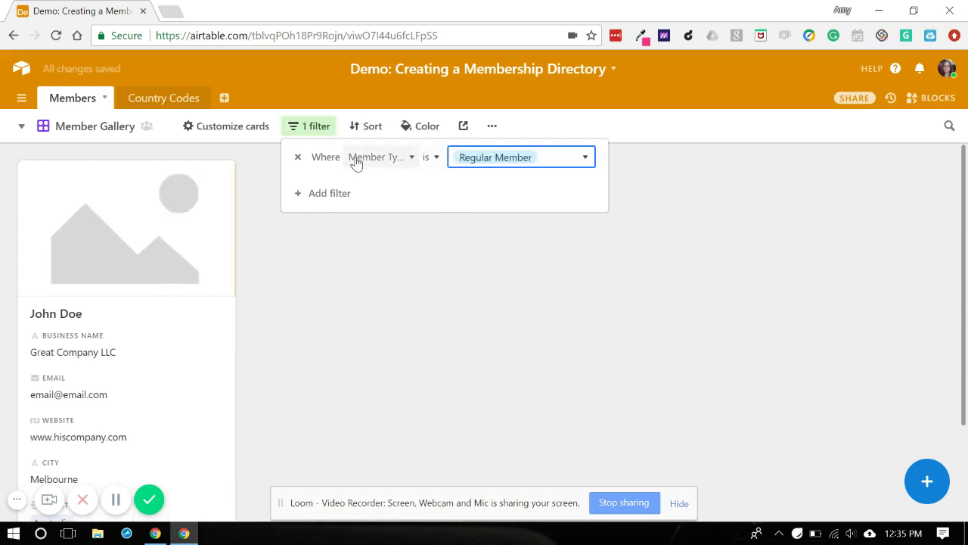
Duplicate the filtered gallery view and name the copy 'Regular Members Gallery'
left_click(291, 345)
scroll(292, 341, "down", 2)
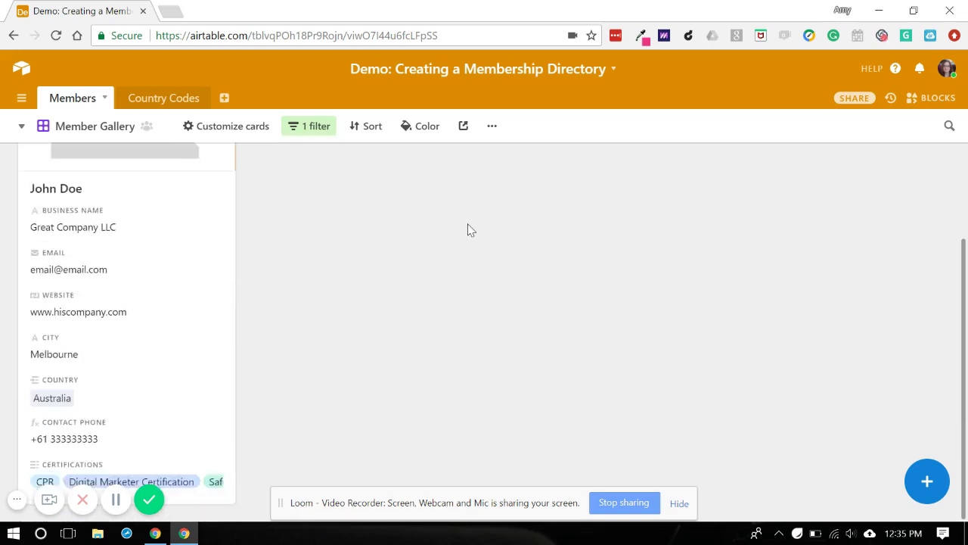
scroll(469, 230, "up", 2)
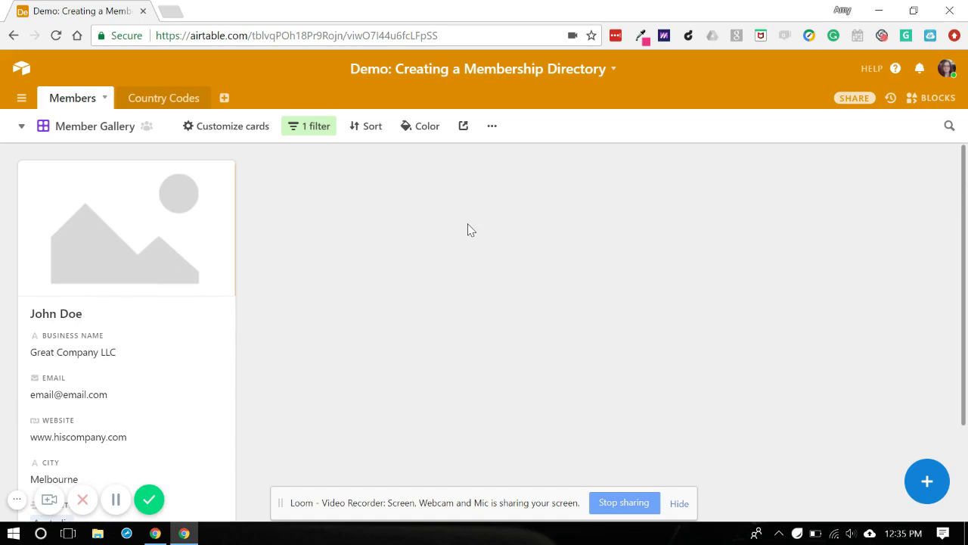
left_click(493, 129)
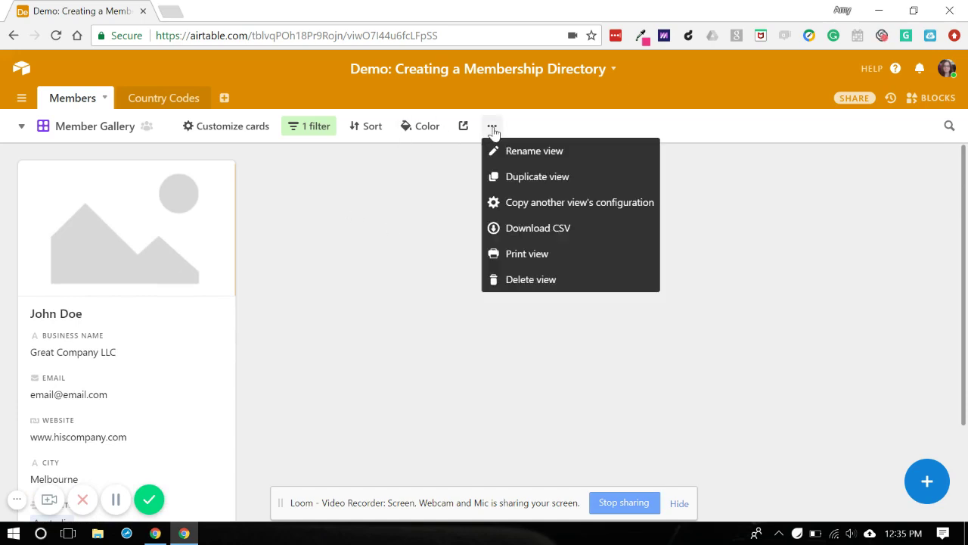
left_click(529, 182)
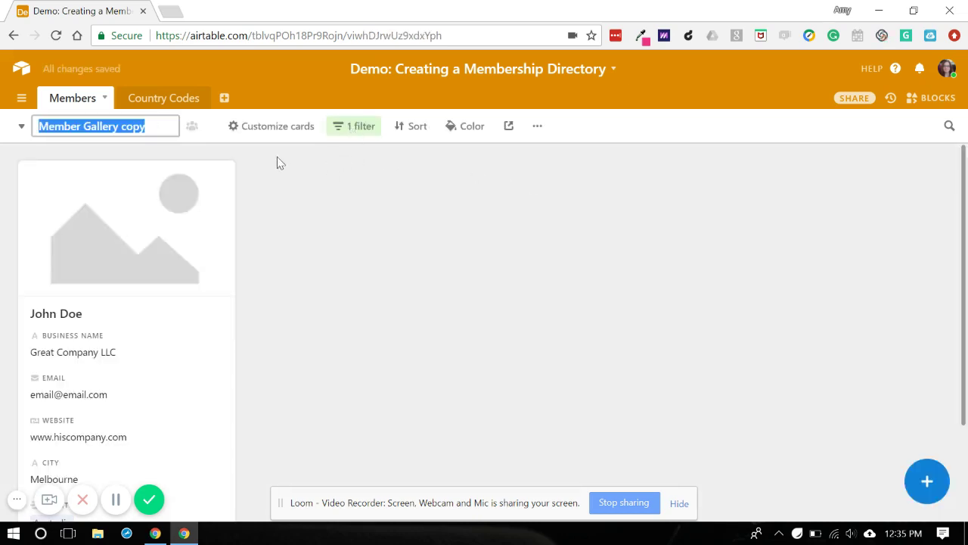
type("Reglu")
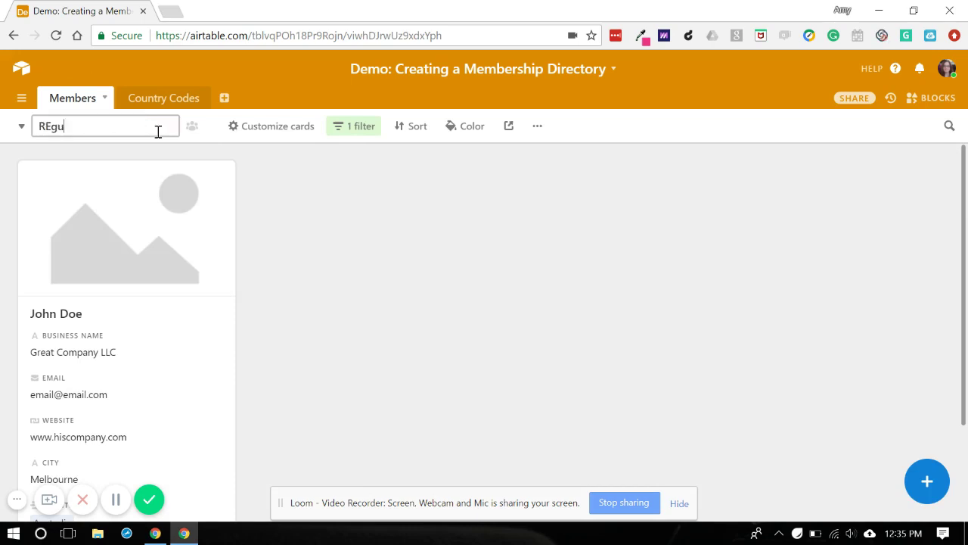
key("BackSpace")
key("BackSpace")
key("BackSpace")
type("gular Members Gallery")
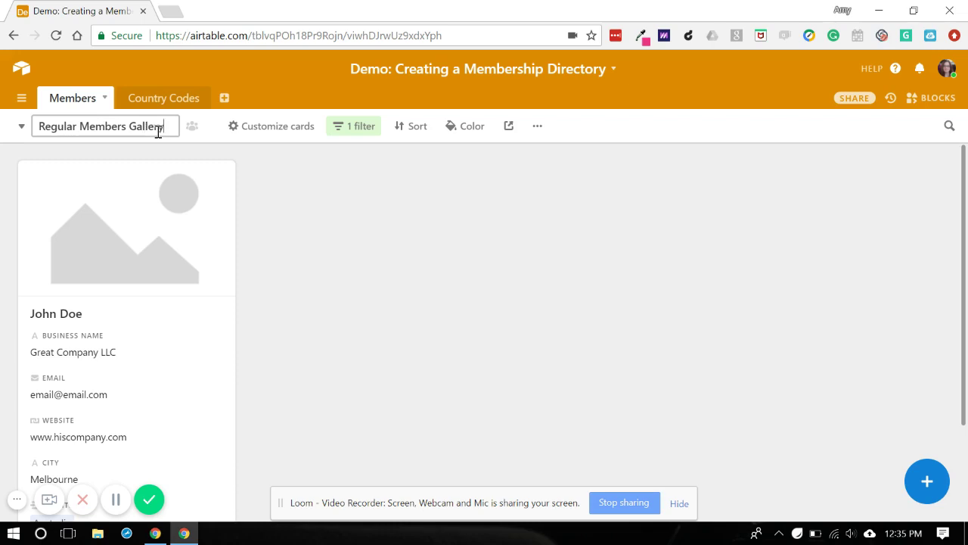
left_click(343, 241)
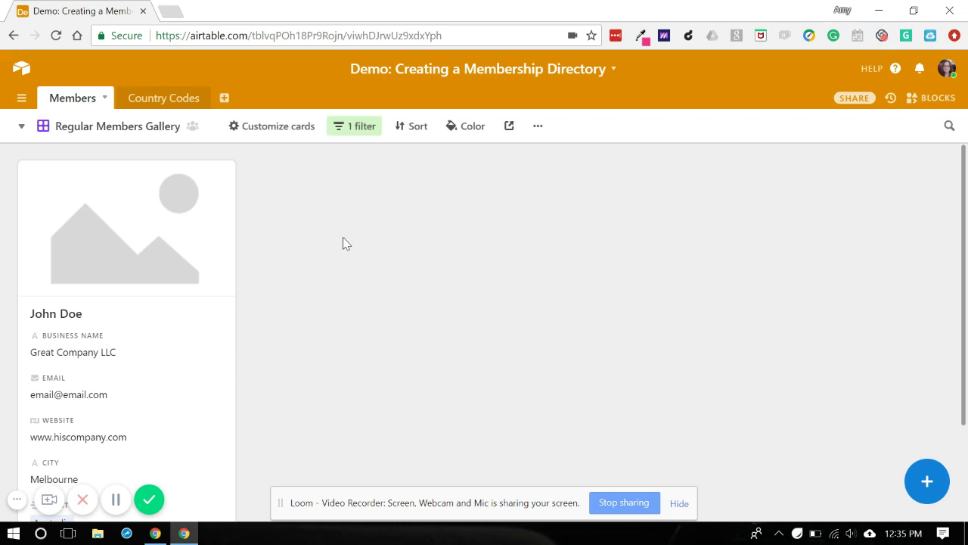
Switch back to the Member Gallery view from the views list
left_click(22, 129)
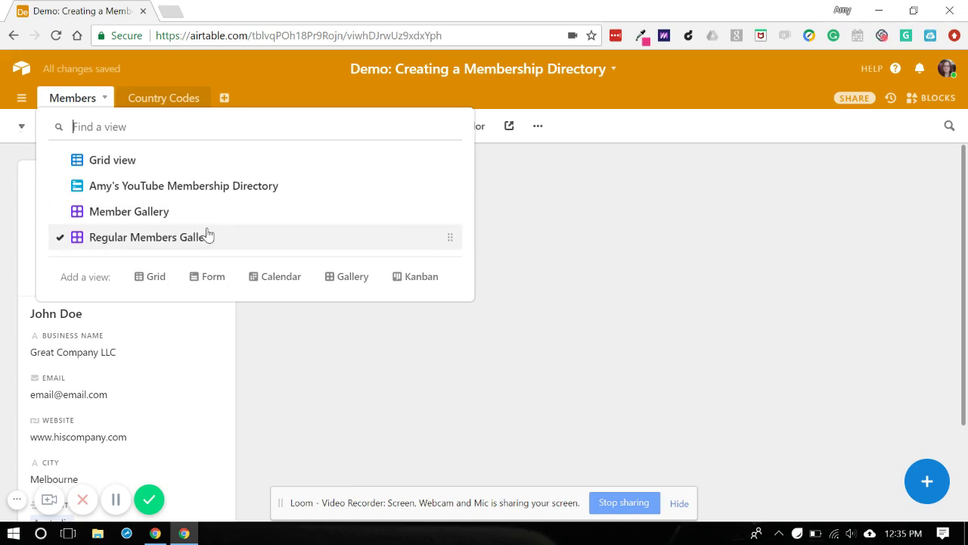
left_click(257, 345)
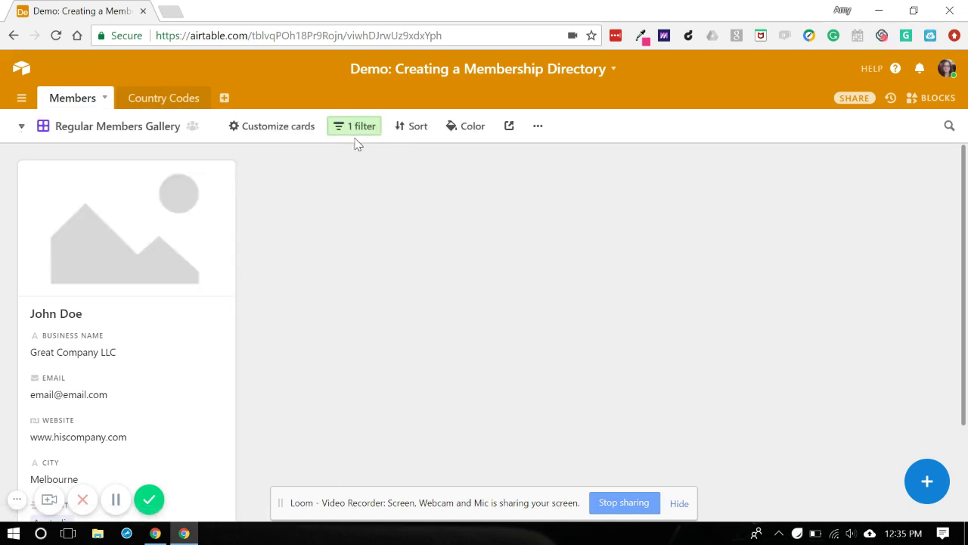
left_click(23, 130)
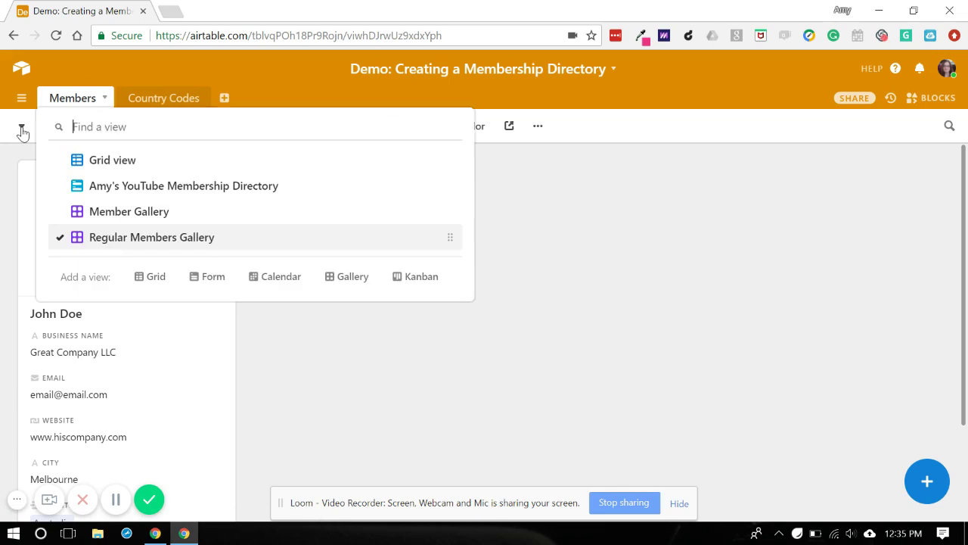
left_click(160, 220)
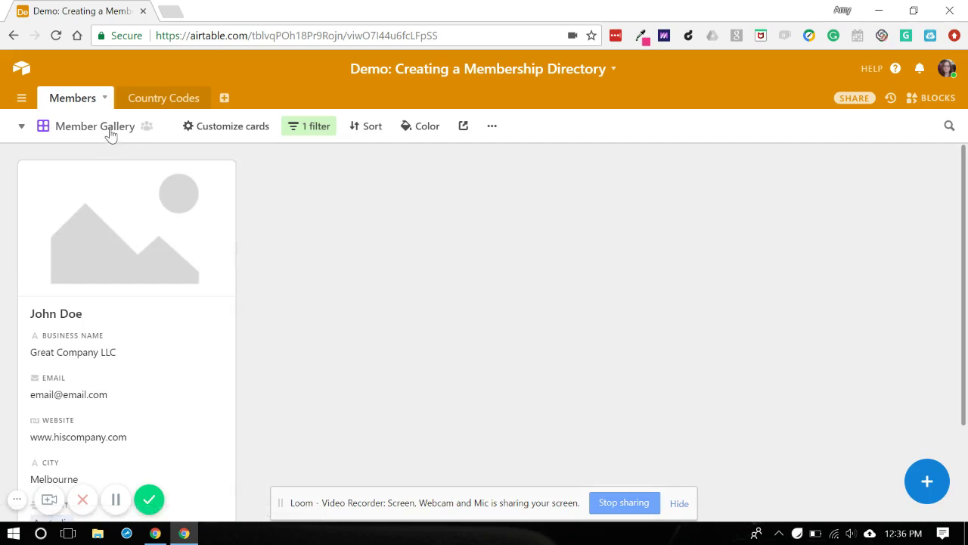
Delete the Member Type is Regular Member filter so both members show
left_click(308, 130)
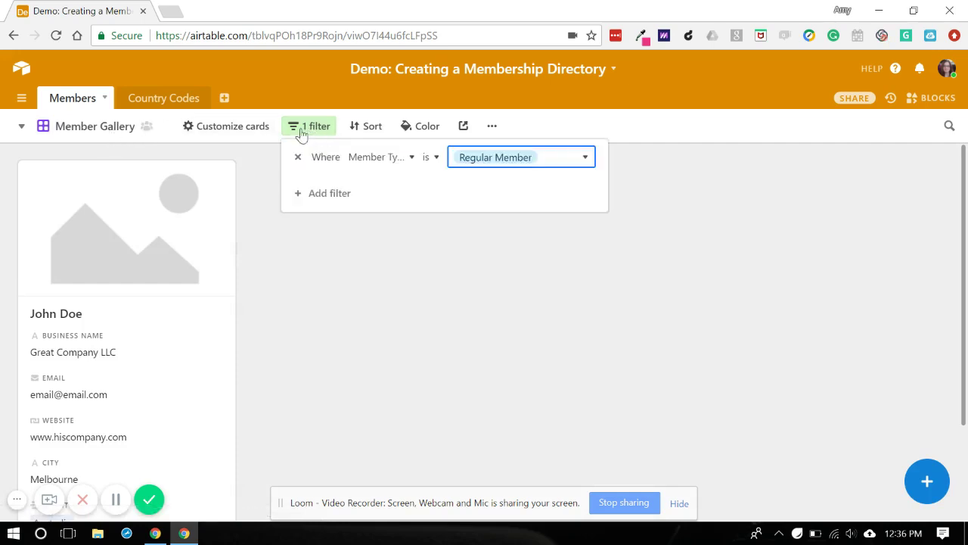
left_click(298, 158)
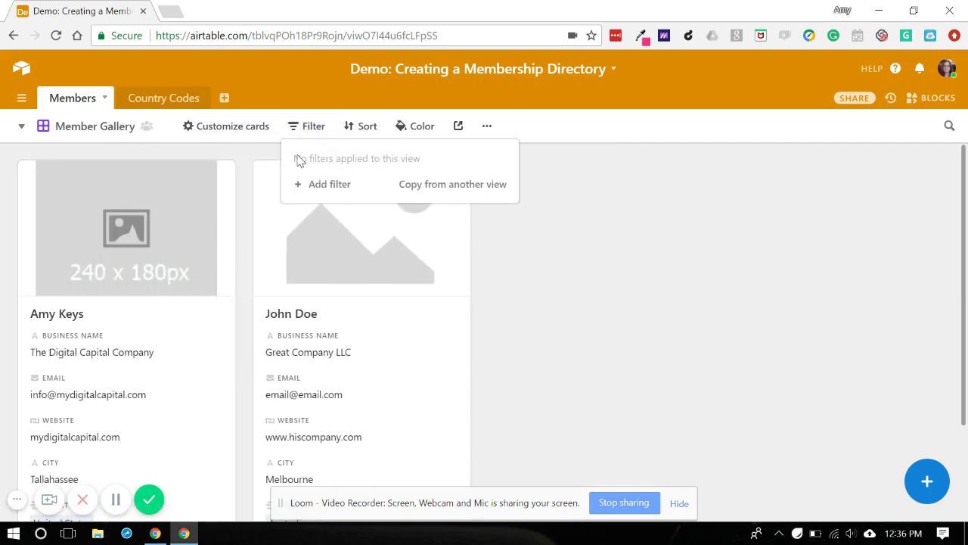
left_click(517, 167)
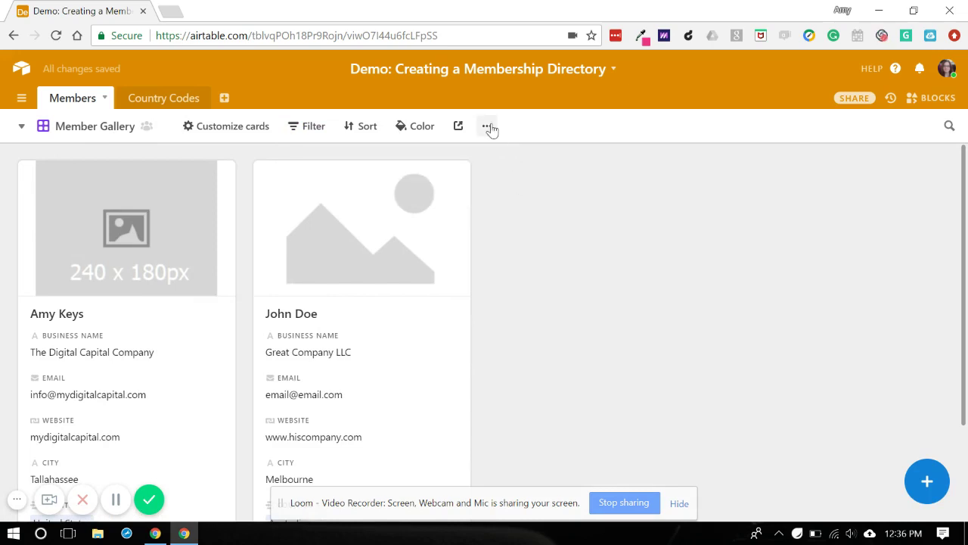
Rename the Member Gallery view to 'All Members Gallery'
left_click(490, 131)
left_click(529, 158)
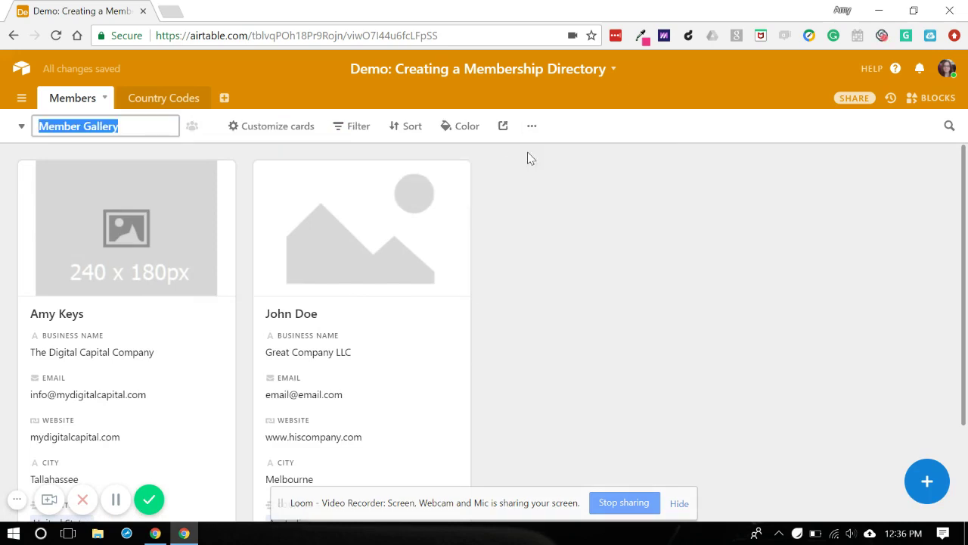
type("All Membrs")
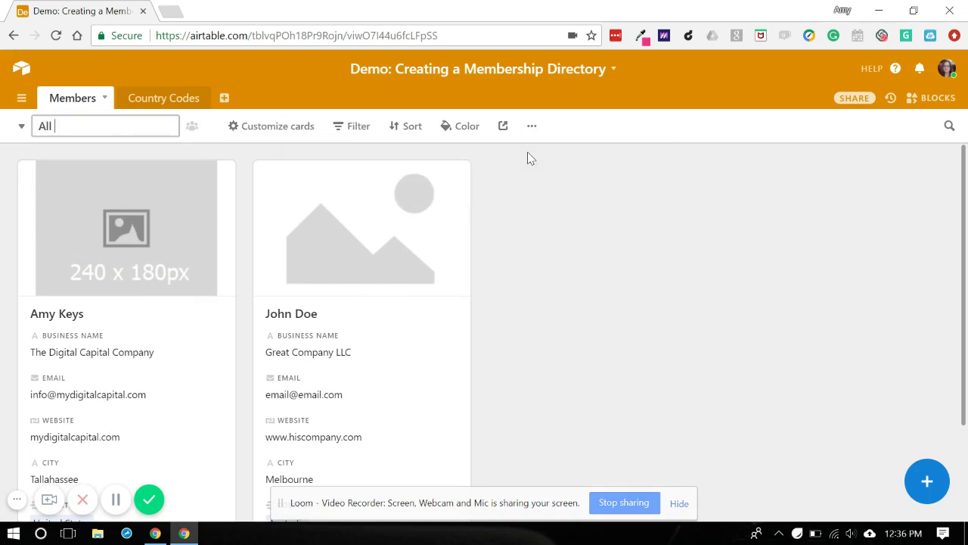
key("BackSpace")
key("BackSpace")
type("ers Gallery")
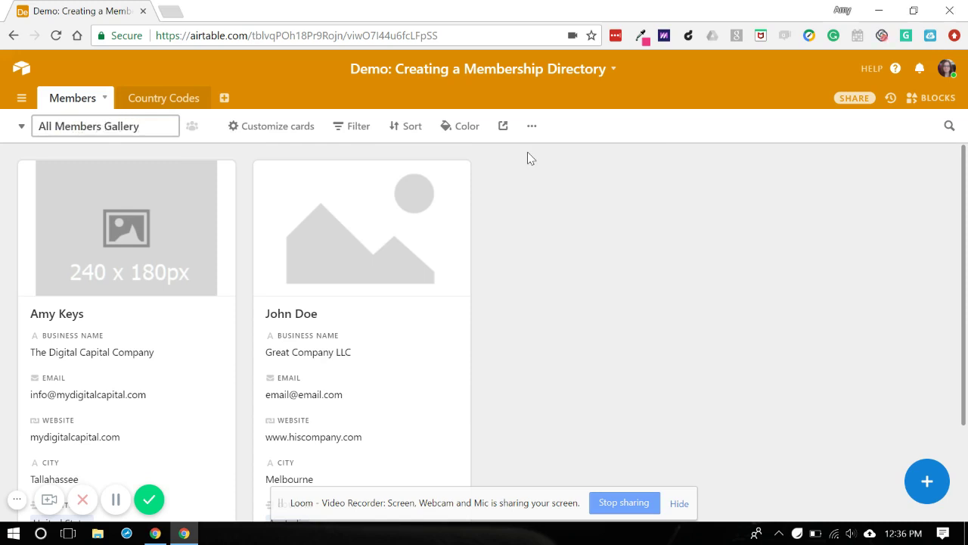
key("Return")
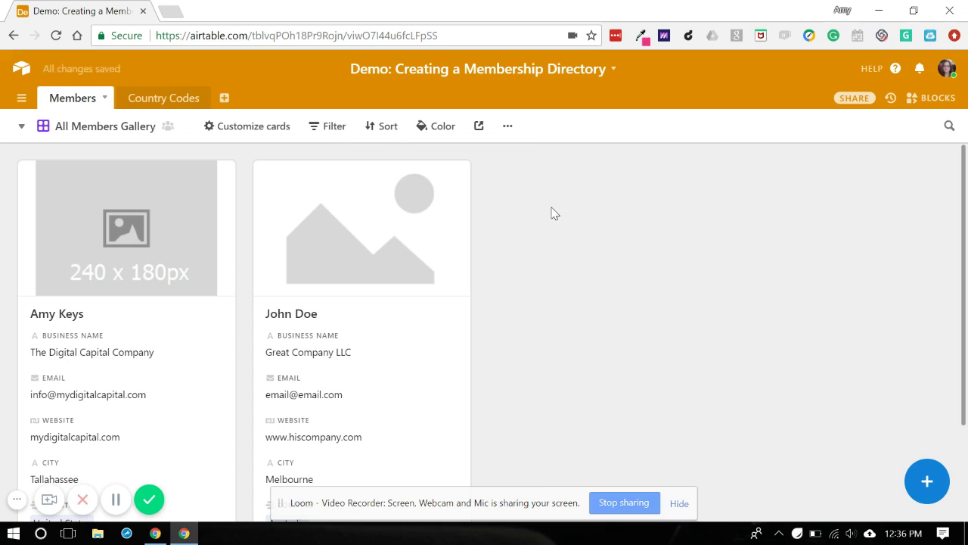
Switch to the Grid view and rename it 'All Fields-Master'
left_click(22, 127)
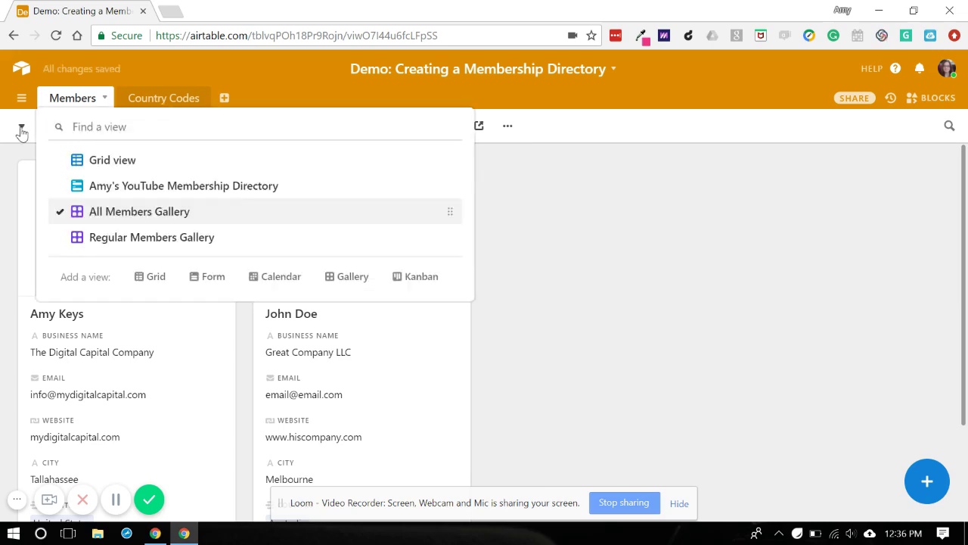
left_click(118, 166)
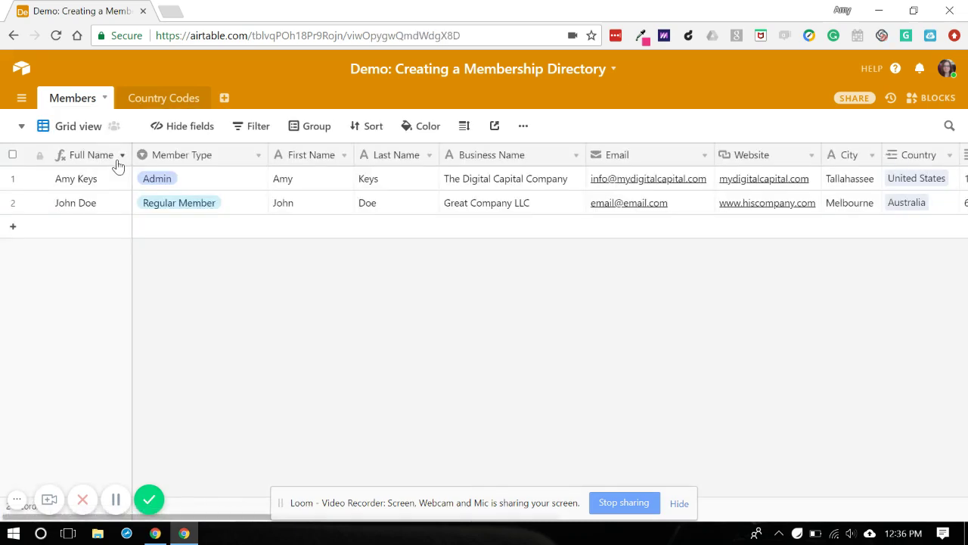
left_click(524, 126)
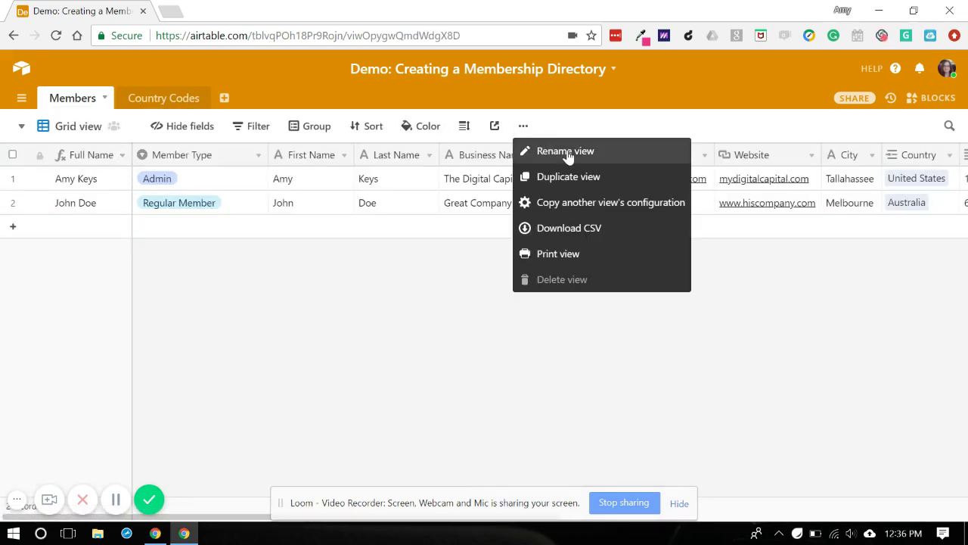
left_click(560, 151)
type("All ")
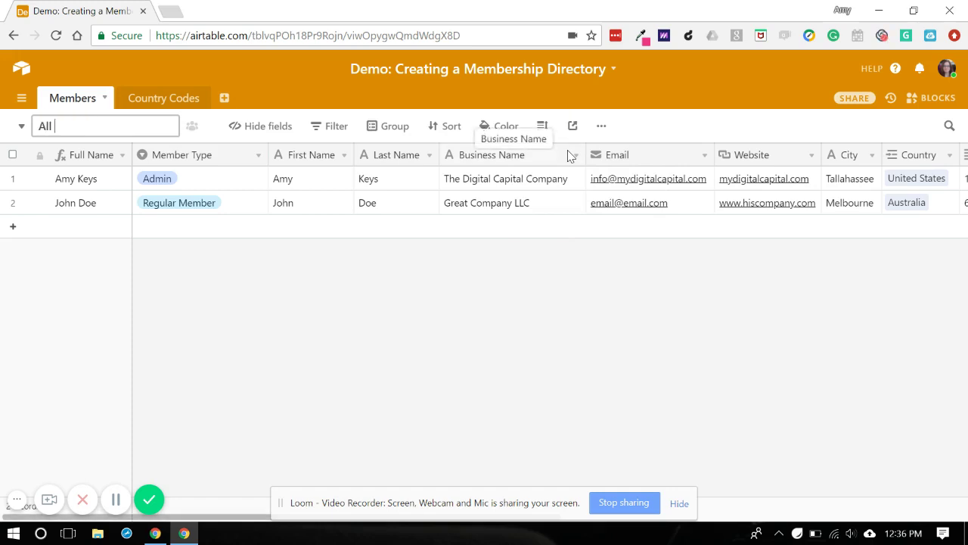
type("Fields-Master")
key("Return")
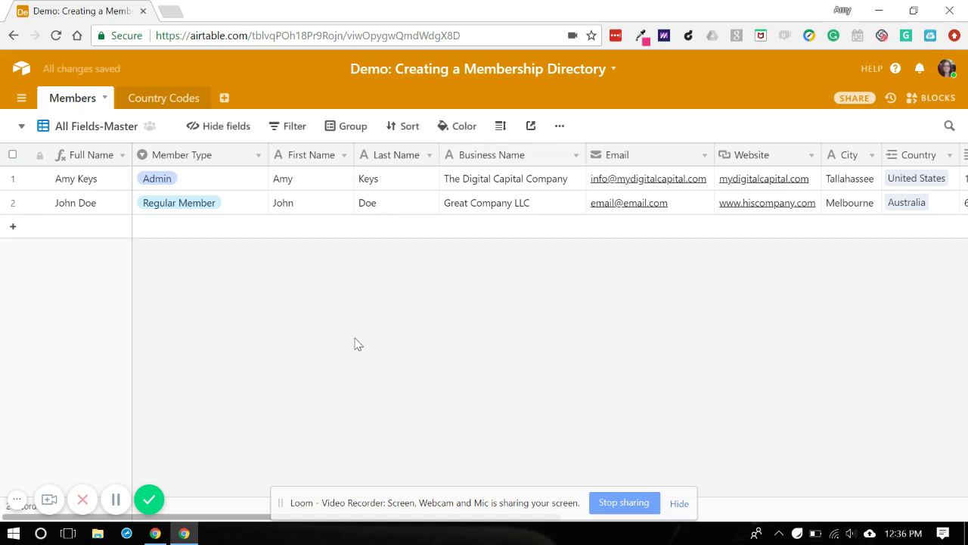
left_click(21, 127)
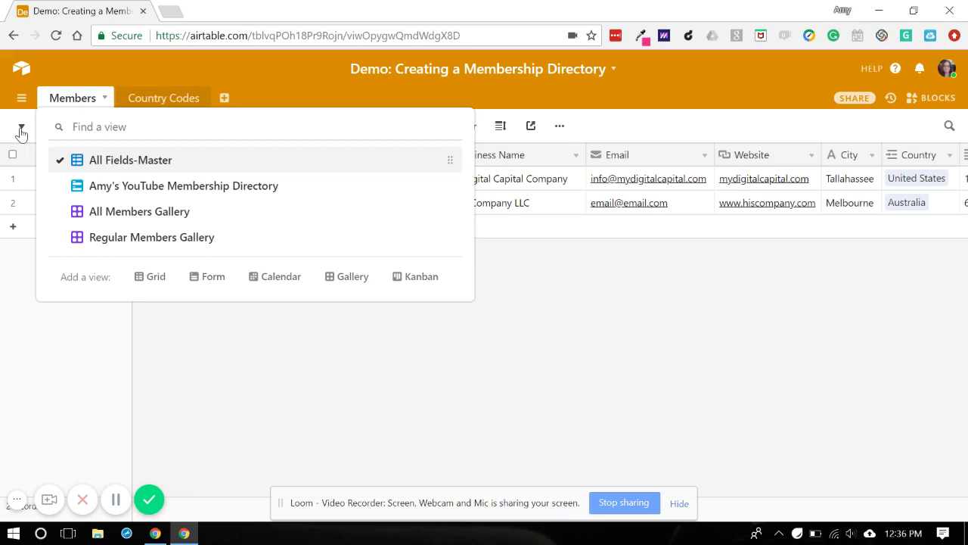
View the directory form, then All Members Gallery, ending on Regular Members Gallery
left_click(197, 192)
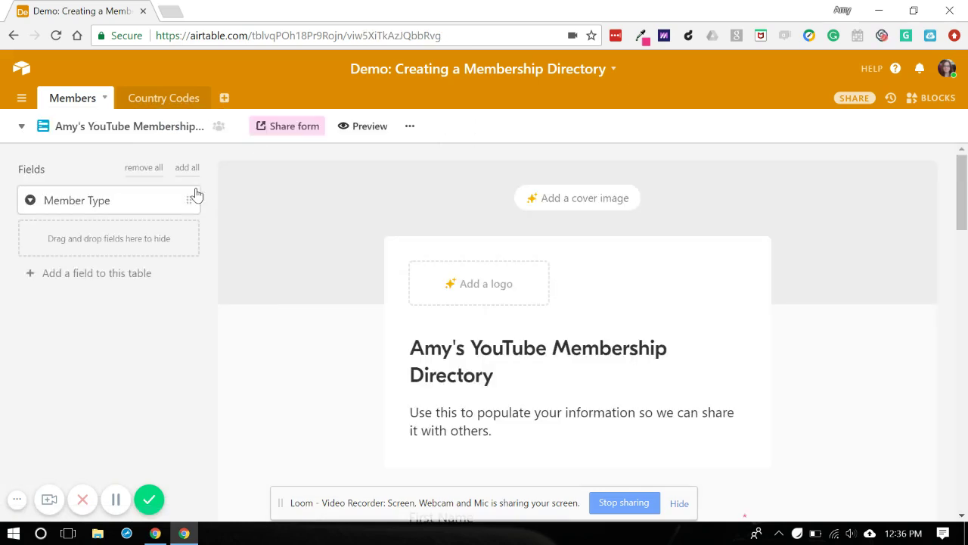
scroll(310, 275, "down", 3)
scroll(315, 274, "up", 3)
left_click(22, 127)
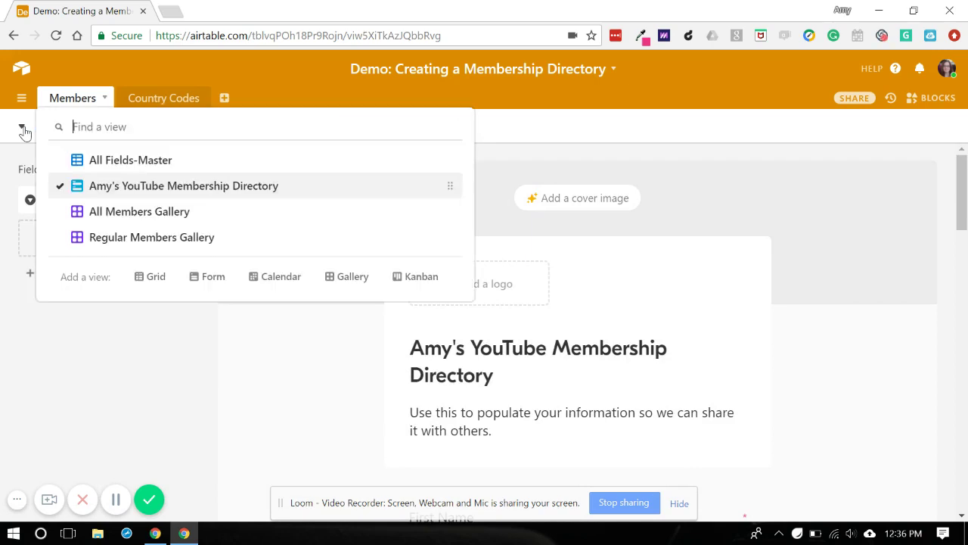
left_click(155, 213)
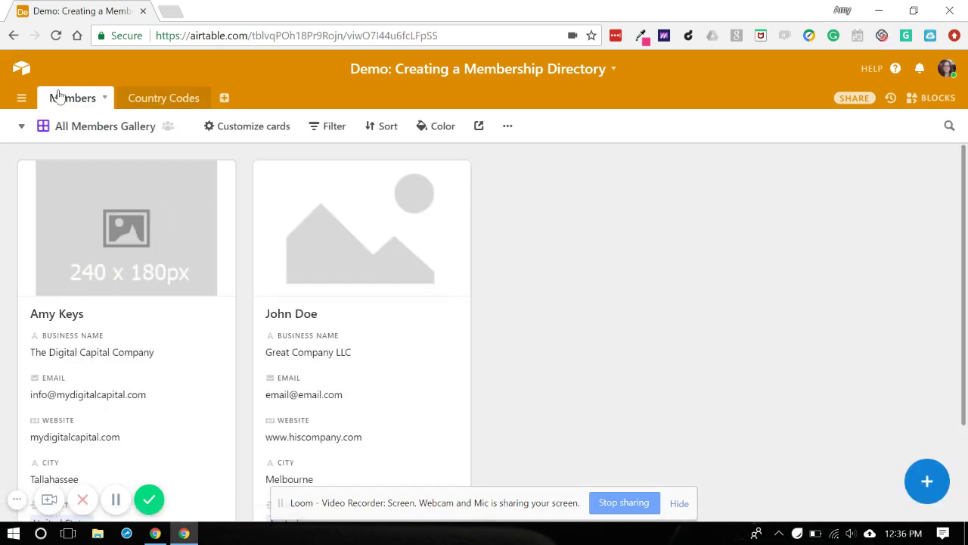
left_click(20, 127)
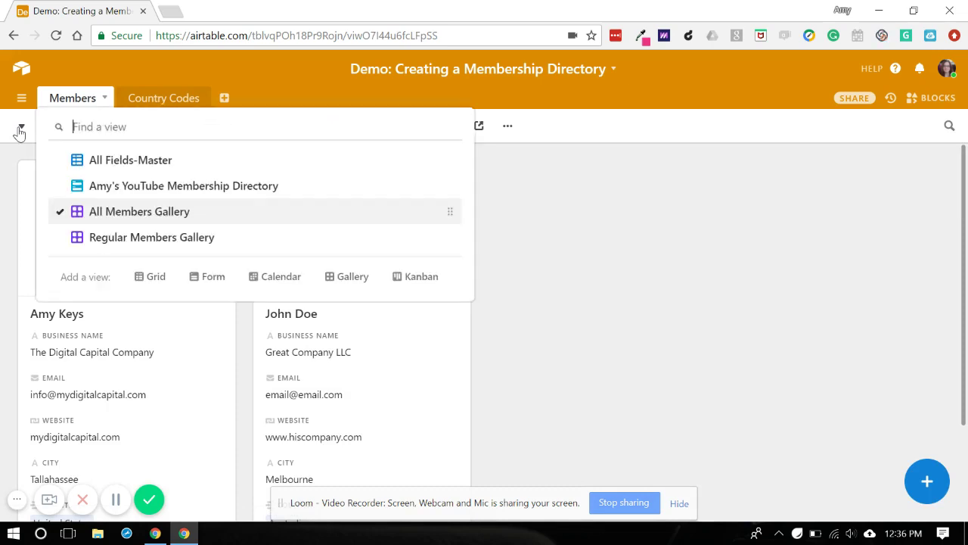
left_click(148, 246)
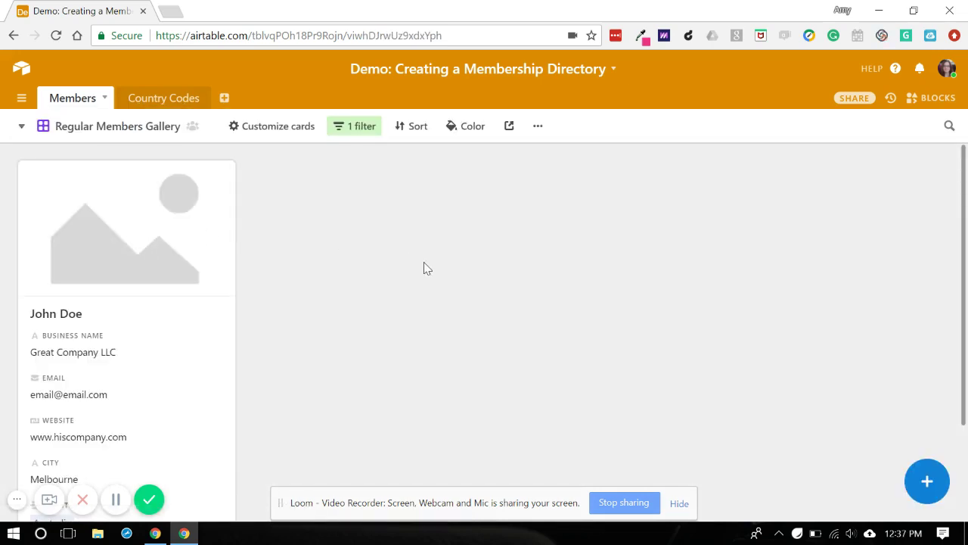
left_click(21, 129)
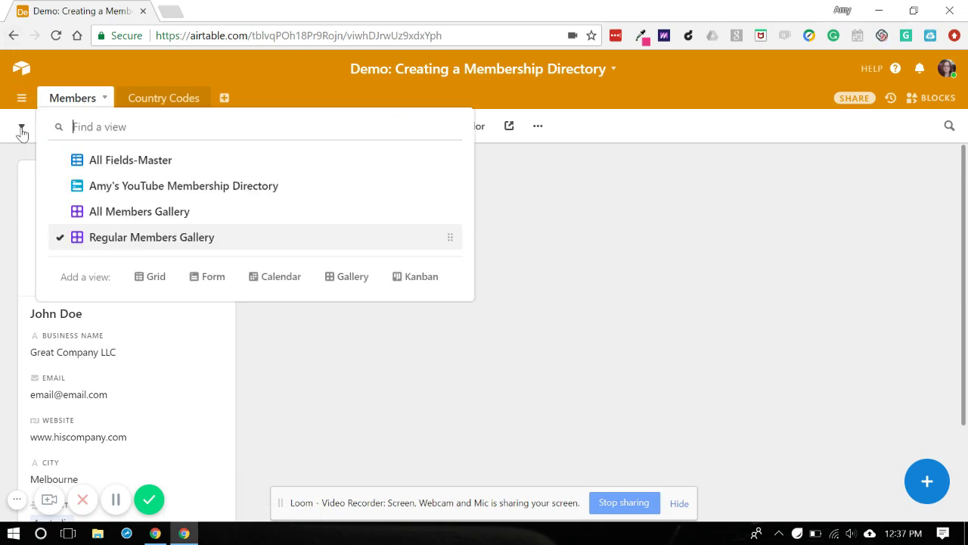
Switch the Members table from Regular Members Gallery to the All Fields-Master grid view
left_click(149, 167)
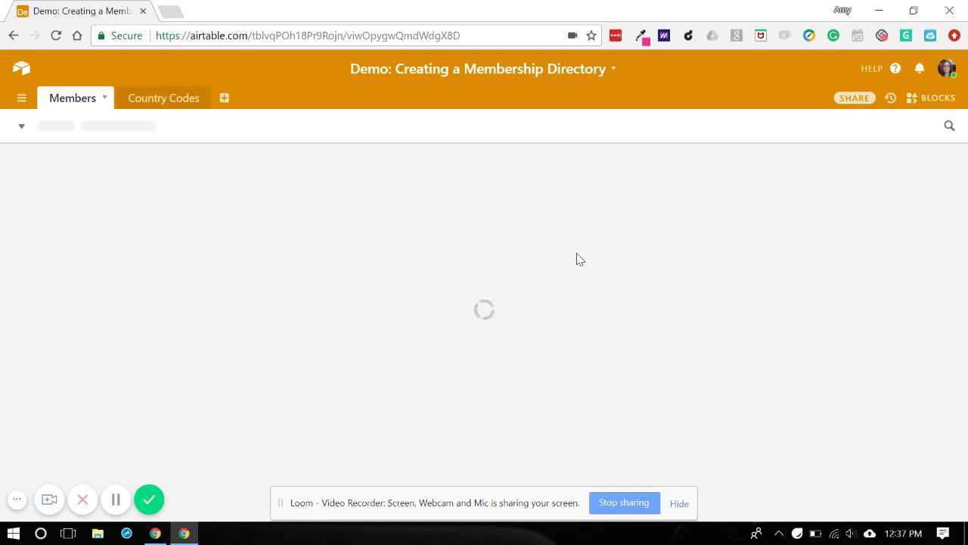